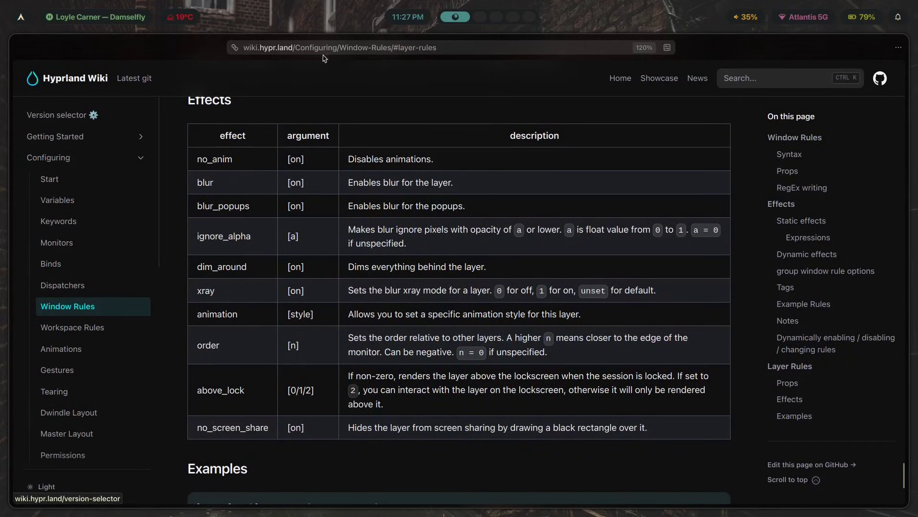
- Look through the Configuring section of the Hyprland wiki's sidebar and switch to the second workspace
{"action": "scroll", "coordinate": [141, 259], "scroll_direction": "down", "scroll_amount": 2}
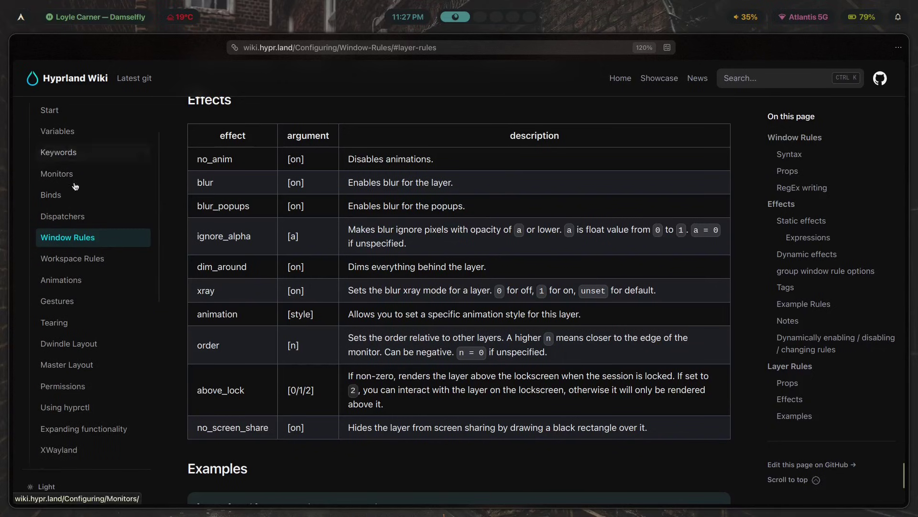
{"action": "scroll", "coordinate": [79, 315], "scroll_direction": "up", "scroll_amount": 2}
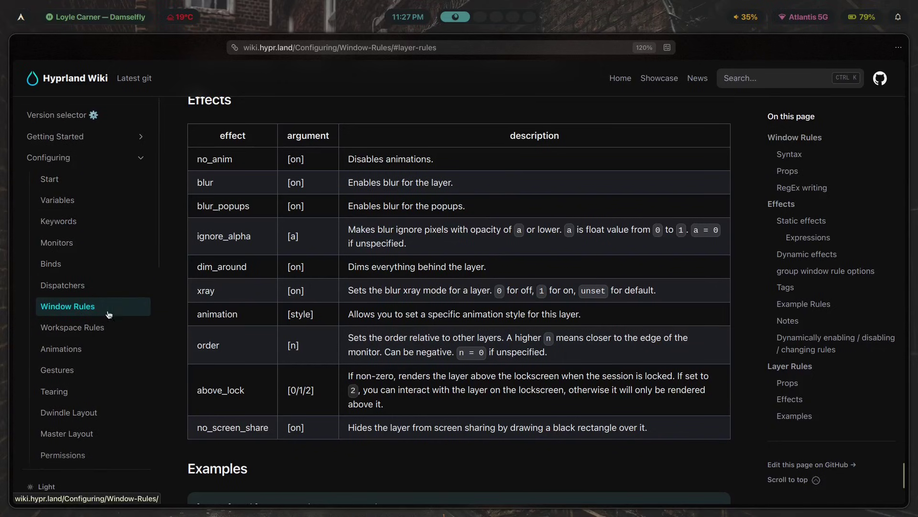
{"action": "key", "text": "super+2"}
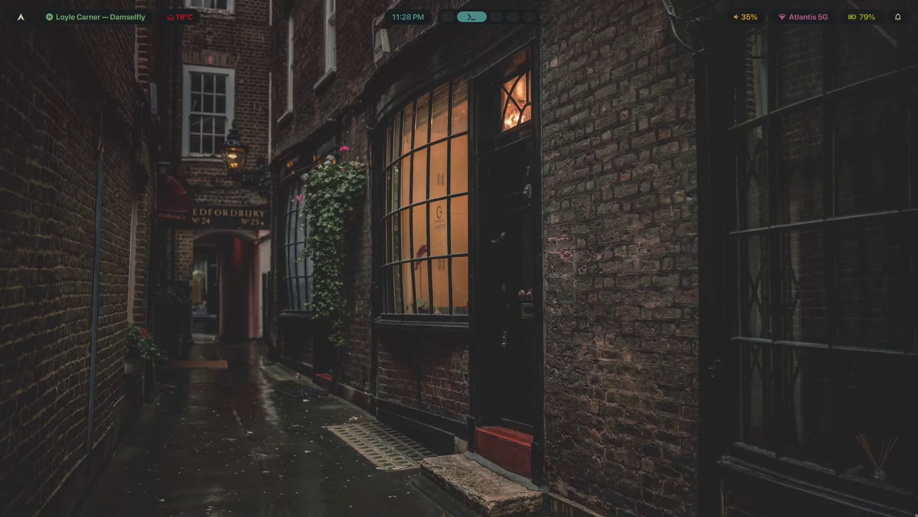
- Show and dismiss the app launcher several times on the second workspace to view its animation
{"action": "key", "text": "super+space"}
{"action": "key", "text": "Escape"}
{"action": "key", "text": "super+d"}
{"action": "key", "text": "Escape"}
{"action": "key", "text": "super+d"}
{"action": "key", "text": "Escape"}
- Open and close a terminal and the file manager to view the window animations
{"action": "key", "text": "super+Return"}
{"action": "key", "text": "super+q"}
{"action": "key", "text": "super+e"}
{"action": "key", "text": "super+q"}
- Open the file manager, float and reposition its window, and close it
{"action": "key", "text": "super+e"}
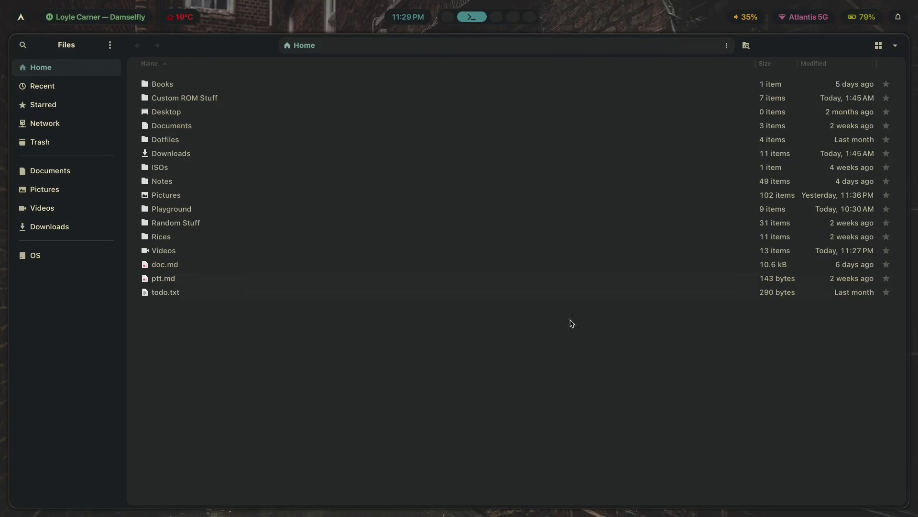
{"action": "key", "text": "super+v"}
{"action": "left_click_drag", "start_coordinate": [672, 410], "coordinate": [704, 373]}
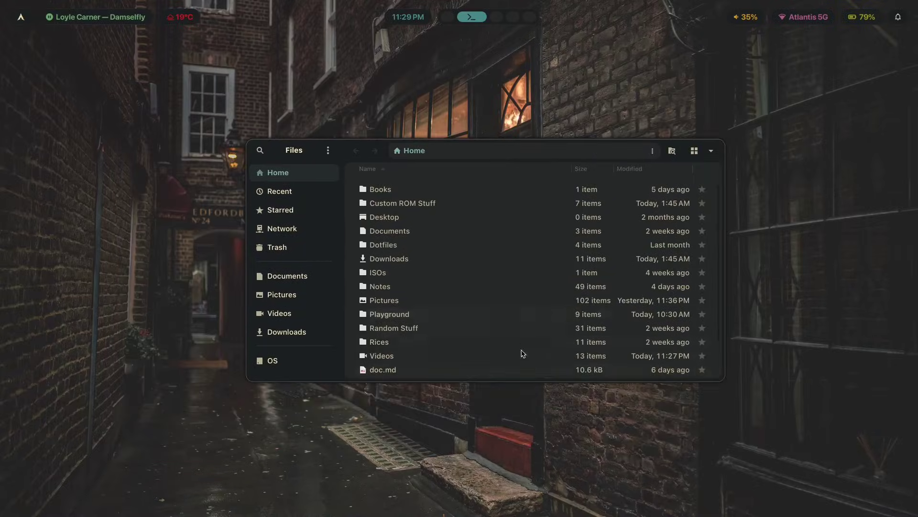
{"action": "key", "text": "super+q"}
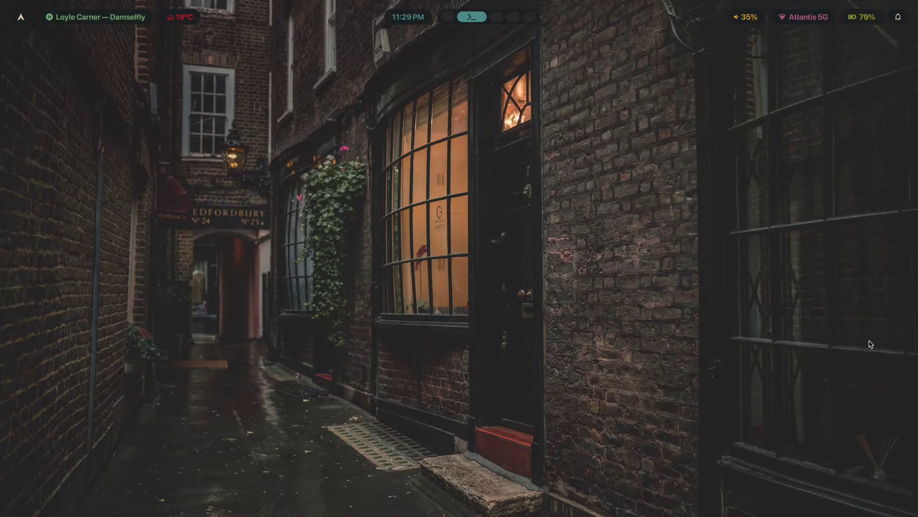
- Apply the everforest theme from the theme selector
{"action": "key", "text": "super+d"}
{"action": "key", "text": "Escape"}
{"action": "key", "text": "super+t"}
{"action": "scroll", "coordinate": [483, 342], "scroll_direction": "down", "scroll_amount": 7}
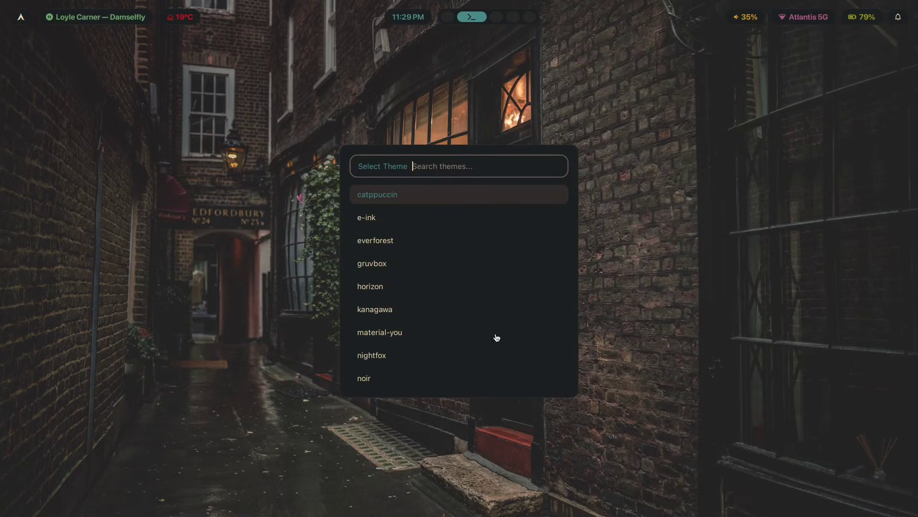
{"action": "key", "text": "Down"}
{"action": "key", "text": "Return"}
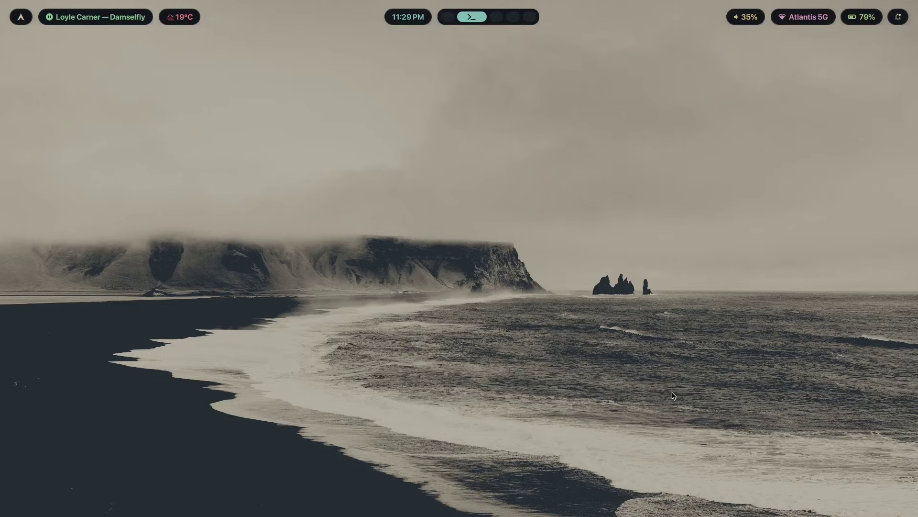
- Raise the screen brightness to 30% and briefly show the notification center
{"action": "key", "text": "XF86MonBrightnessUp"}
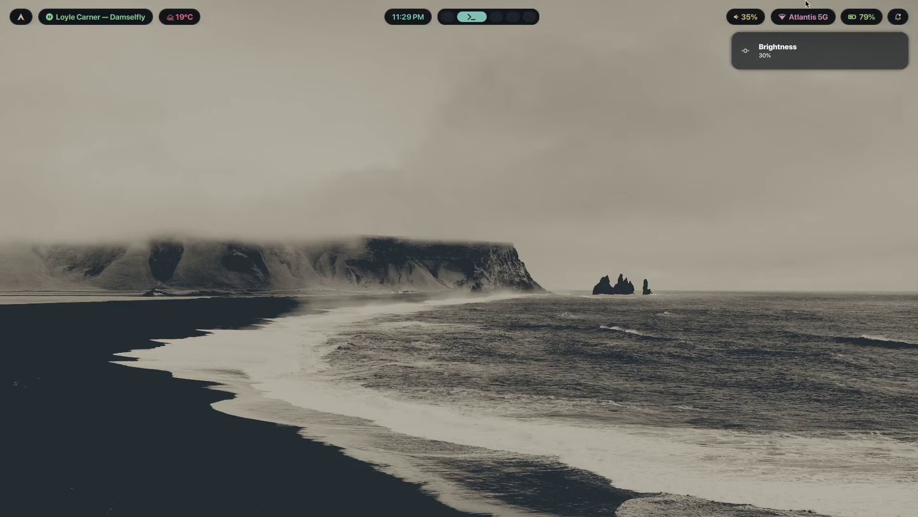
{"action": "key", "text": "super+n"}
{"action": "key", "text": "super+n"}
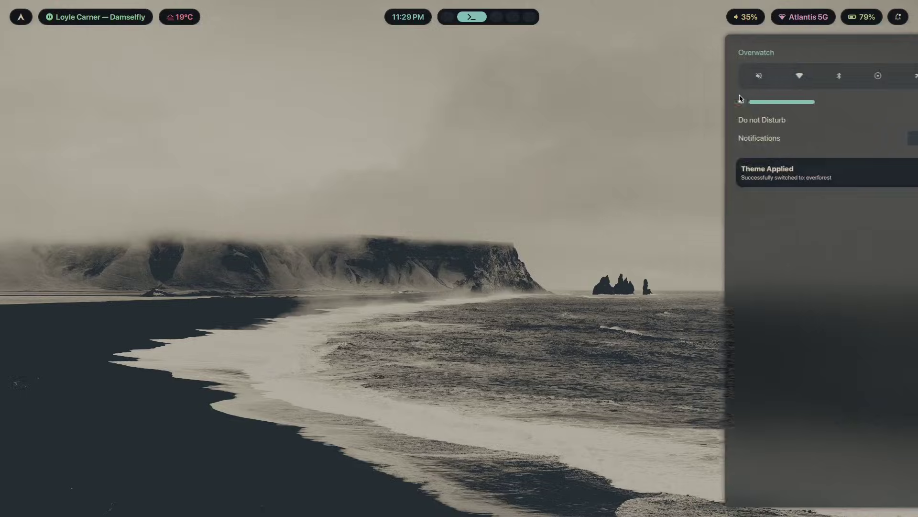
- Bring up the power menu and return to the desktop
{"action": "key", "text": "super+Escape"}
{"action": "key", "text": "l"}
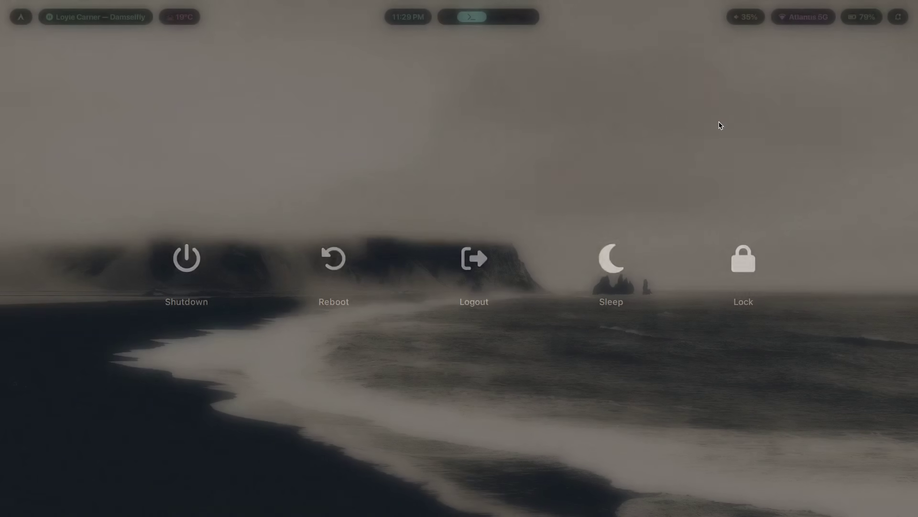
{"action": "key", "text": "Return"}
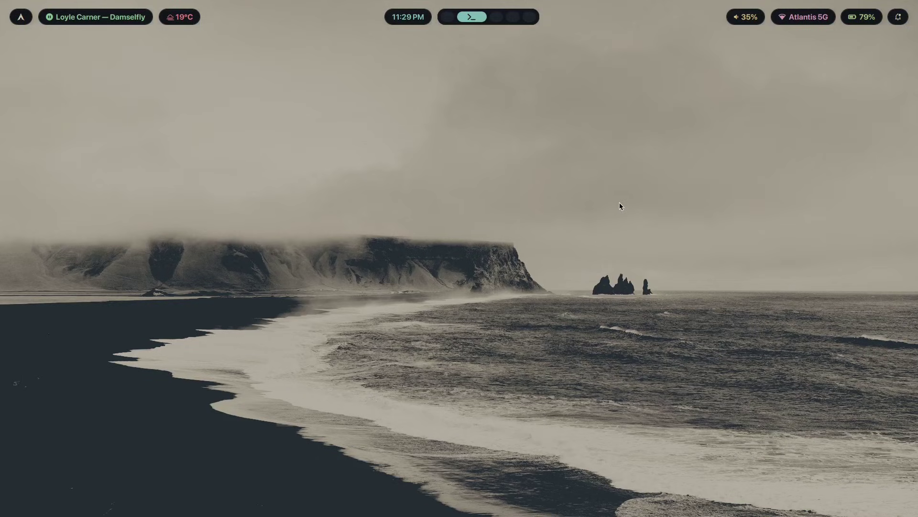
- Apply the gruvbox theme from the theme selector and dismiss its notification
{"action": "key", "text": "super+t"}
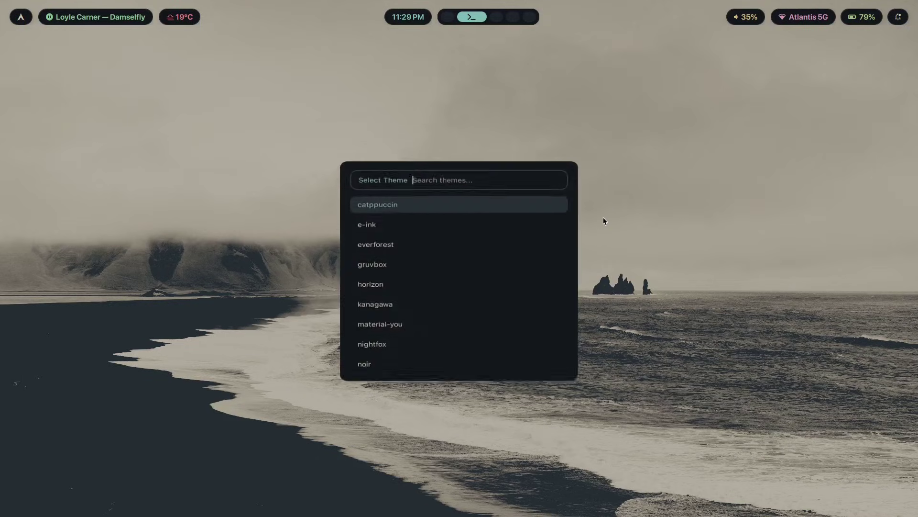
{"action": "key", "text": "Down"}
{"action": "key", "text": "Down"}
{"action": "key", "text": "Down"}
{"action": "key", "text": "Return"}
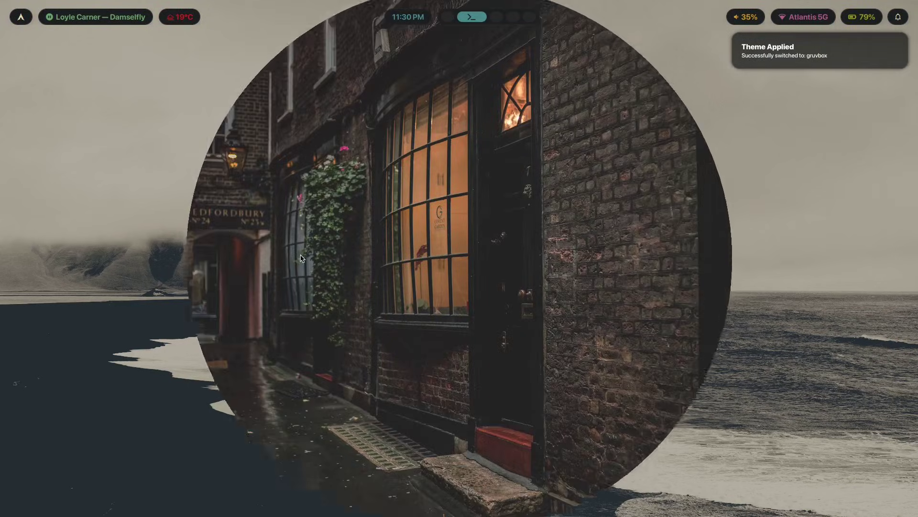
{"action": "left_click", "coordinate": [807, 44]}
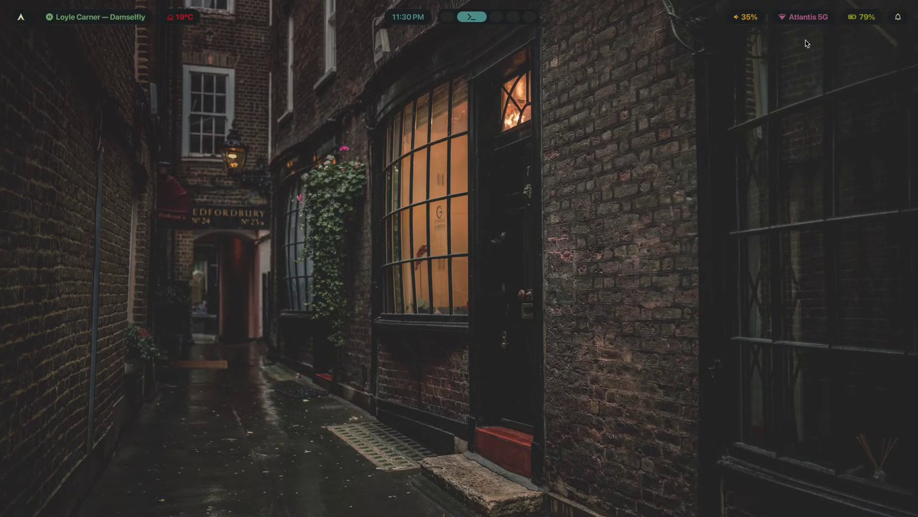
- Review the Layer Rules props and effects in the Hyprland wiki and return to the second workspace
{"action": "key", "text": "super+1"}
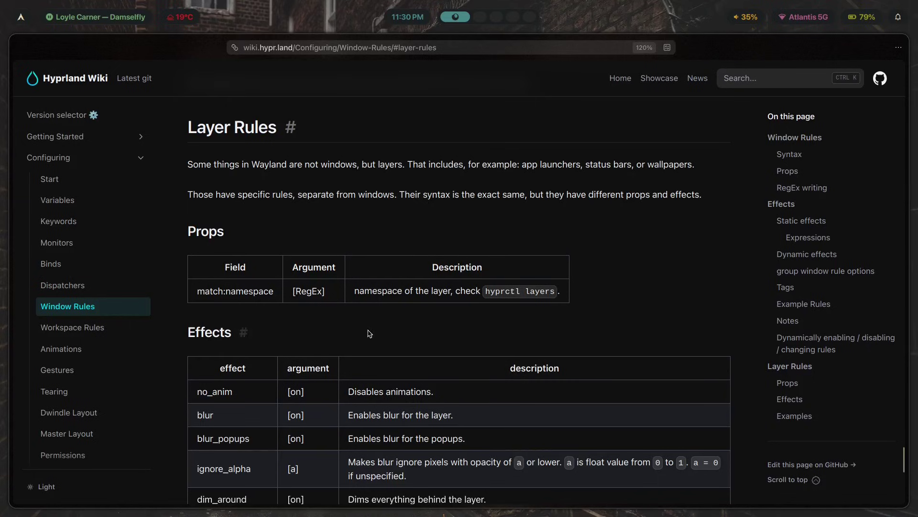
{"action": "scroll", "coordinate": [503, 327], "scroll_direction": "down", "scroll_amount": 2}
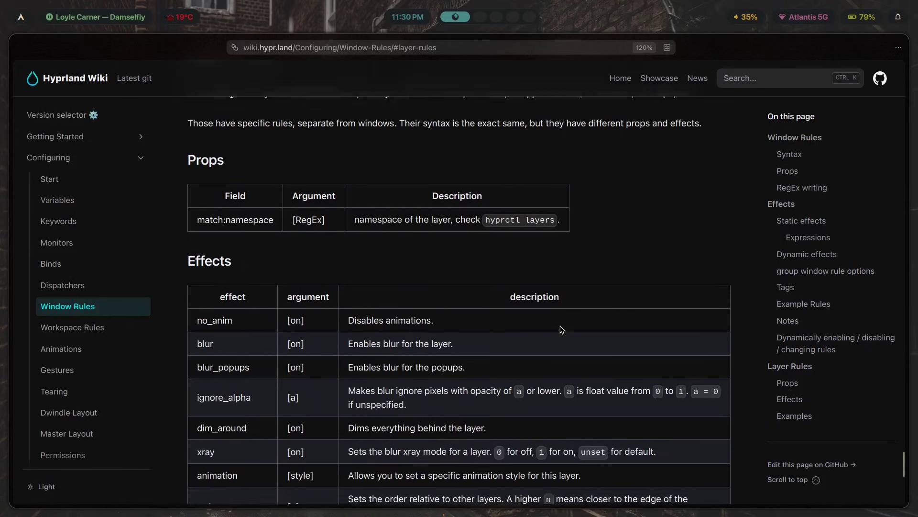
{"action": "scroll", "coordinate": [503, 328], "scroll_direction": "up", "scroll_amount": 2}
{"action": "key", "text": "super+2"}
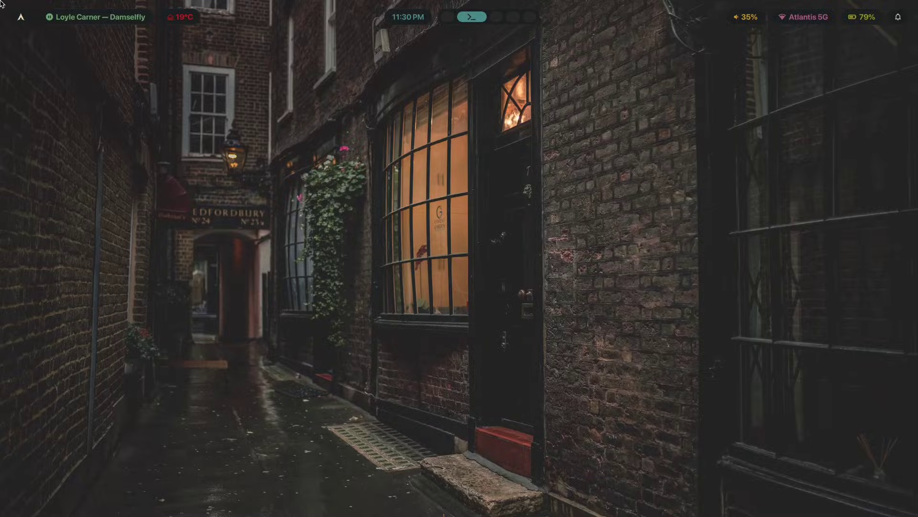
- Open a terminal and list the active layers with "hyprctl layers"
{"action": "key", "text": "super+Return"}
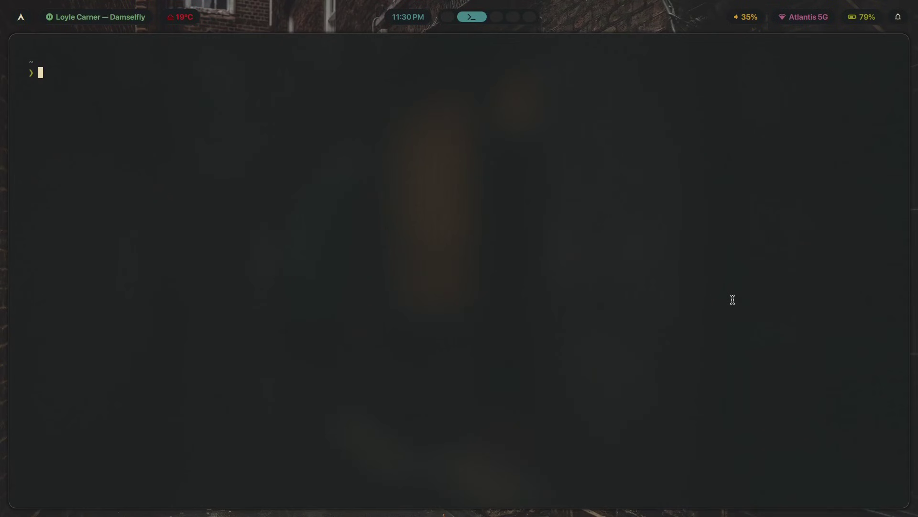
{"action": "type", "text": "hyprctl layers"}
{"action": "key", "text": "Return"}
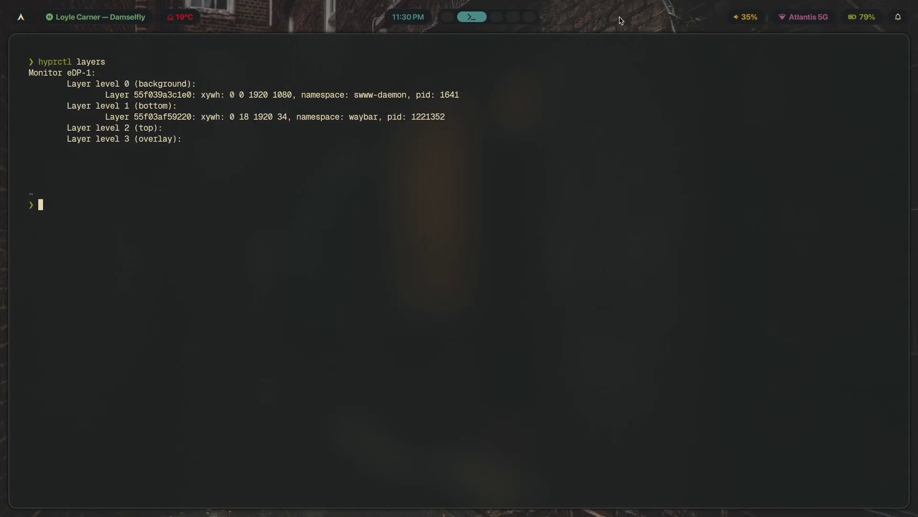
- Compare the swww-daemon background layer in the terminal output with the wallpaper on the third workspace
{"action": "key", "text": "super+3"}
{"action": "key", "text": "super+2"}
{"action": "left_click_drag", "start_coordinate": [407, 95], "coordinate": [355, 95]}
{"action": "key", "text": "super+3"}
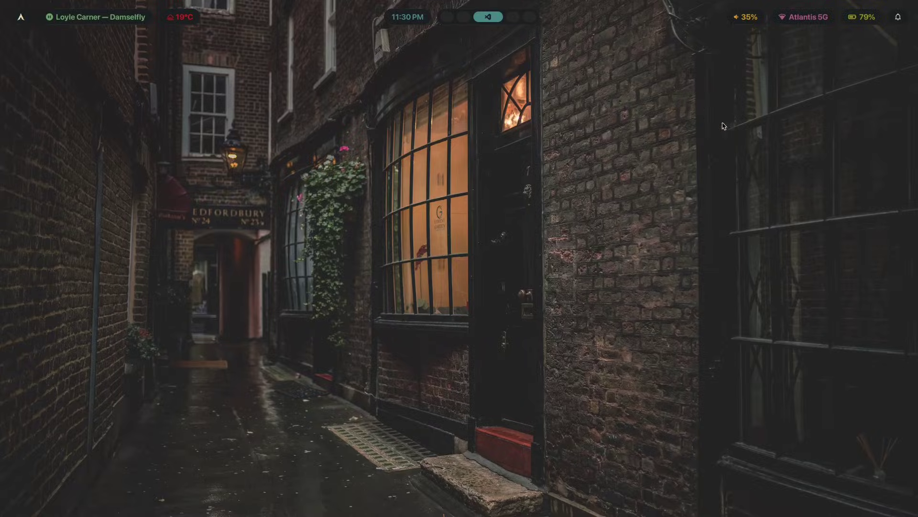
{"action": "key", "text": "super+2"}
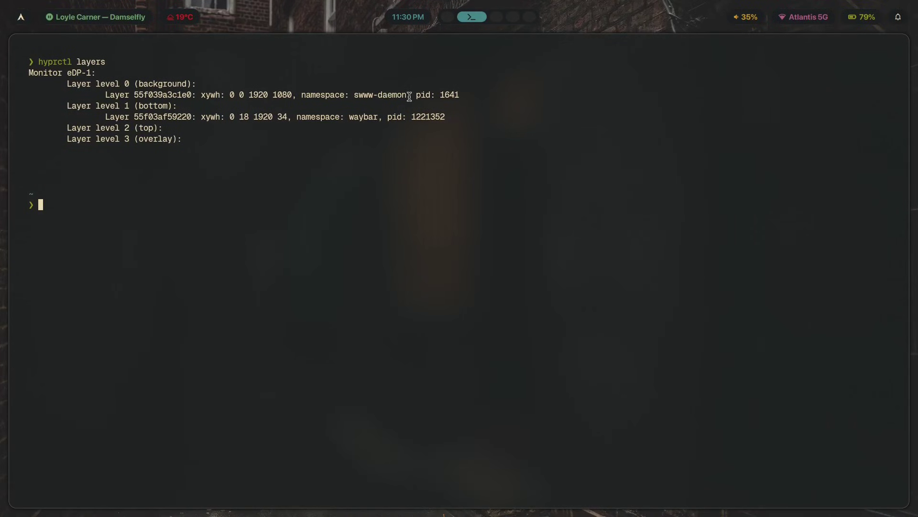
{"action": "left_click_drag", "start_coordinate": [410, 96], "coordinate": [345, 95]}
{"action": "left_click", "coordinate": [261, 99]}
- Examine the waybar namespace and the complete layer listing in the terminal output
{"action": "left_click_drag", "start_coordinate": [354, 120], "coordinate": [380, 119]}
{"action": "left_click", "coordinate": [420, 119]}
{"action": "double_click", "coordinate": [356, 118]}
{"action": "left_click", "coordinate": [308, 119]}
{"action": "left_click_drag", "start_coordinate": [204, 146], "coordinate": [23, 70]}
{"action": "left_click", "coordinate": [119, 96]}
- Show and dismiss the power menu twice over the terminal
{"action": "key", "text": "super+Escape"}
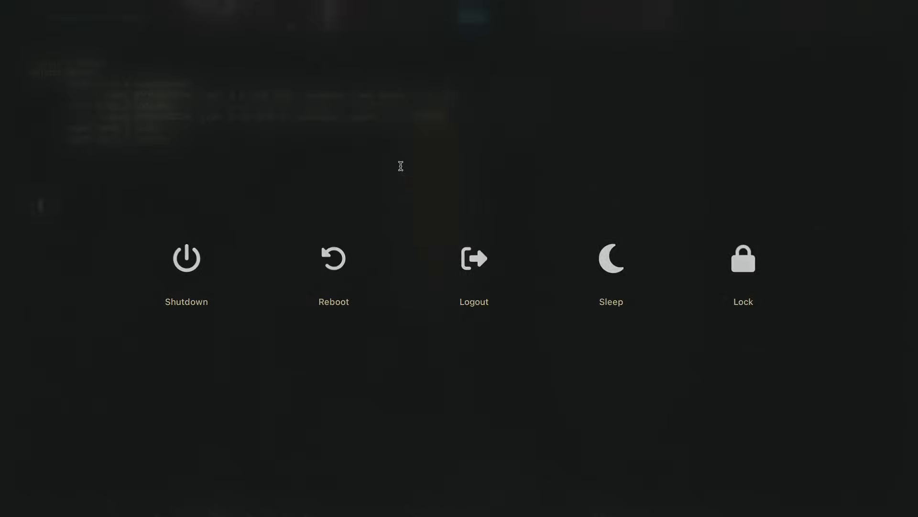
{"action": "key", "text": "Escape"}
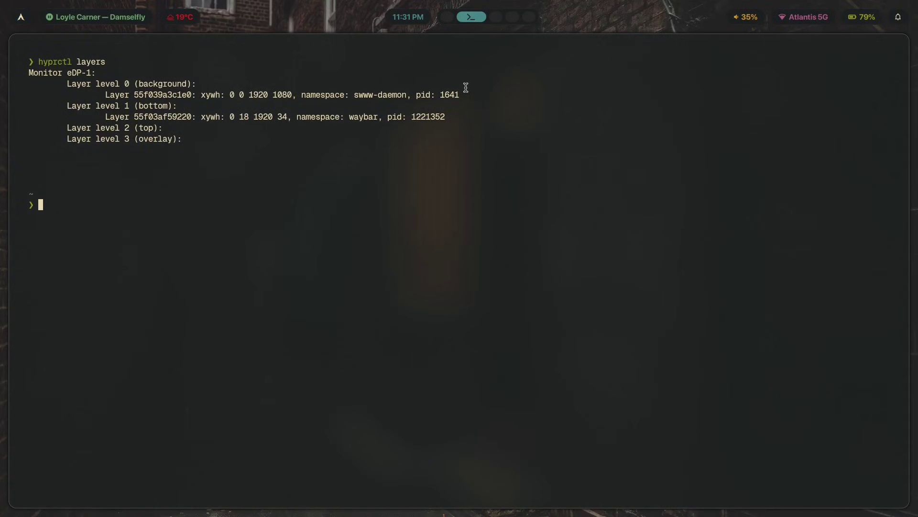
{"action": "key", "text": "super+Escape"}
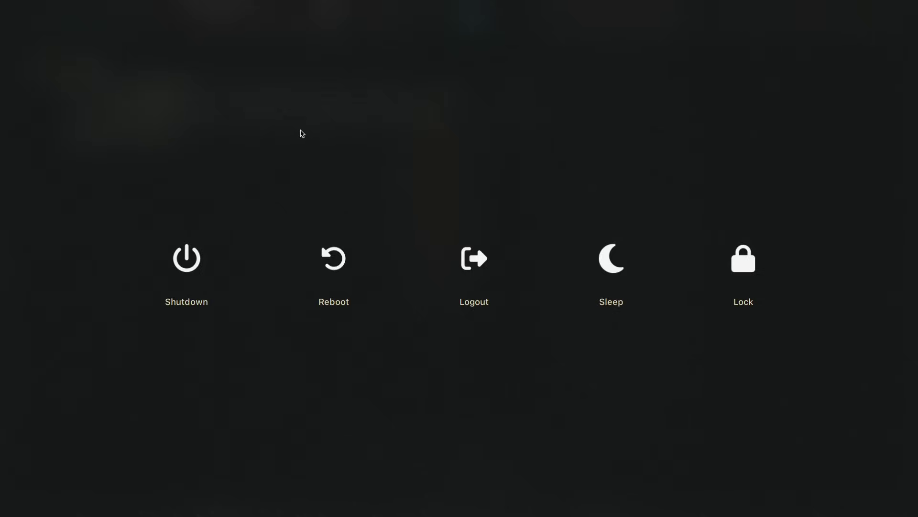
{"action": "key", "text": "Escape"}
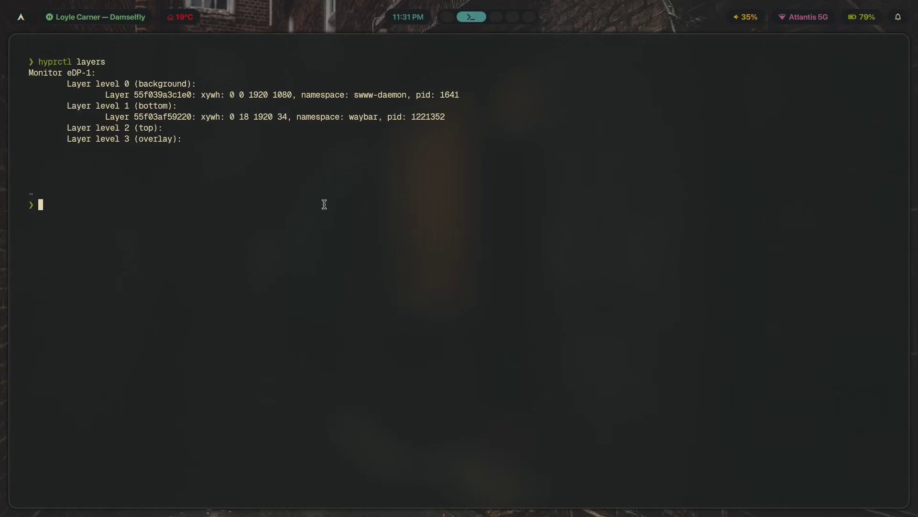
- Run "sleep 2; hyprctl layers" and show the app launcher during the delay to capture its layer, closing it after the listing
{"action": "type", "text": "sleep 2; hyprctl layers"}
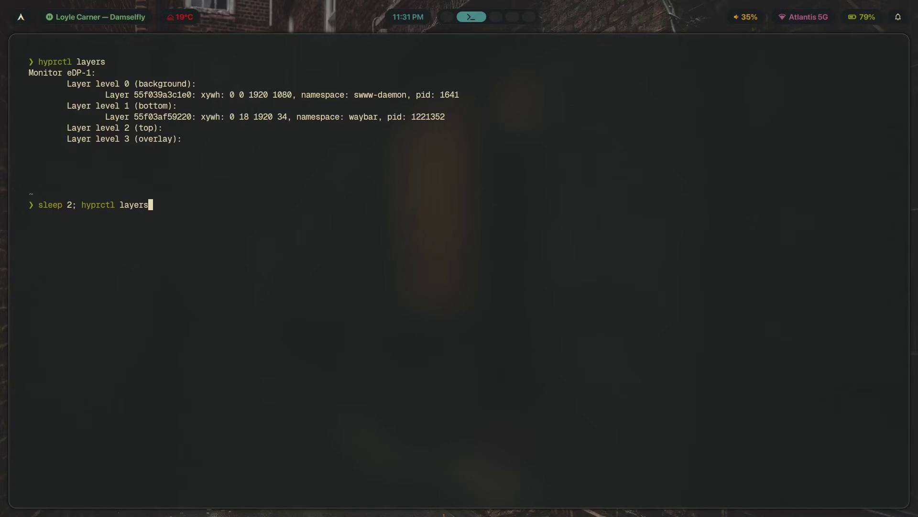
{"action": "key", "text": "Return"}
{"action": "key", "text": "super+r"}
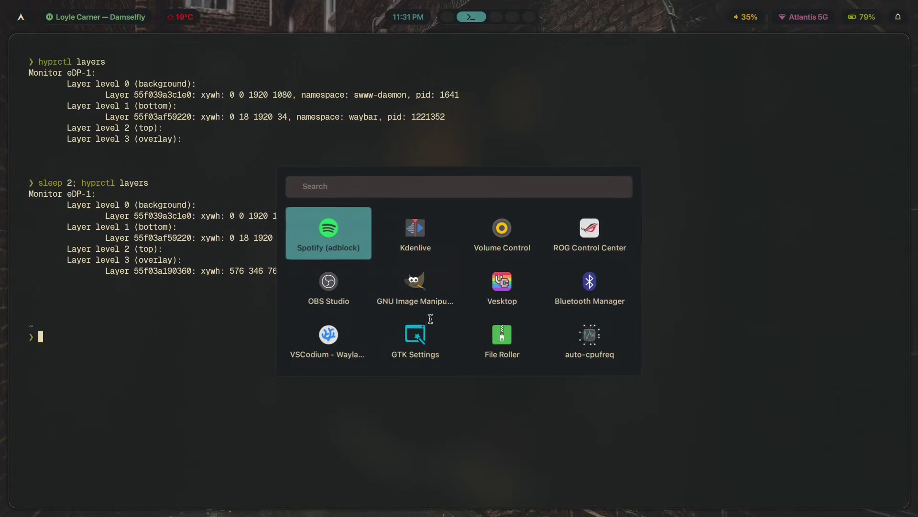
{"action": "key", "text": "Escape"}
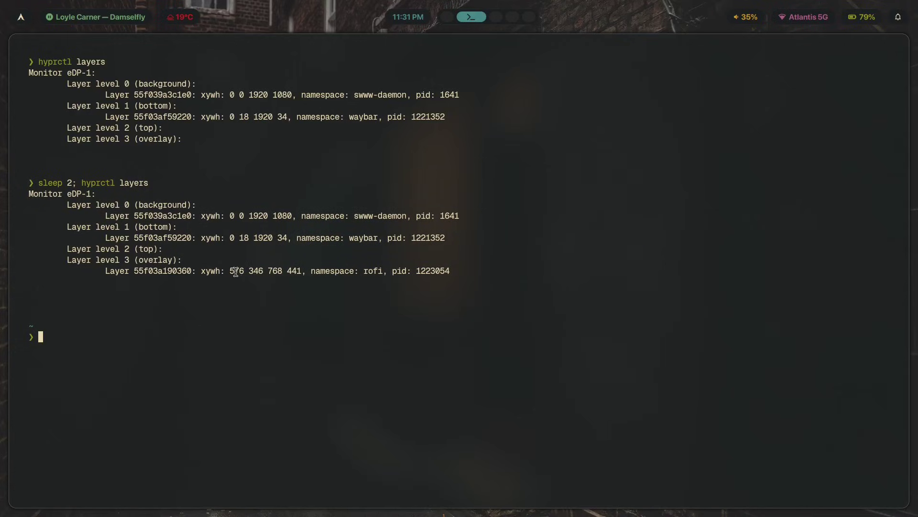
- Examine the coordinates and namespace of the app launcher's layer in the terminal output
{"action": "left_click_drag", "start_coordinate": [232, 272], "coordinate": [303, 272]}
{"action": "left_click", "coordinate": [221, 272]}
{"action": "left_click_drag", "start_coordinate": [211, 272], "coordinate": [221, 271]}
{"action": "left_click", "coordinate": [276, 271]}
{"action": "left_click_drag", "start_coordinate": [386, 272], "coordinate": [356, 272]}
- Rerun "sleep 2; hyprctl layers" with the power menu shown during the delay, and dismiss the menu
{"action": "key", "text": "Up"}
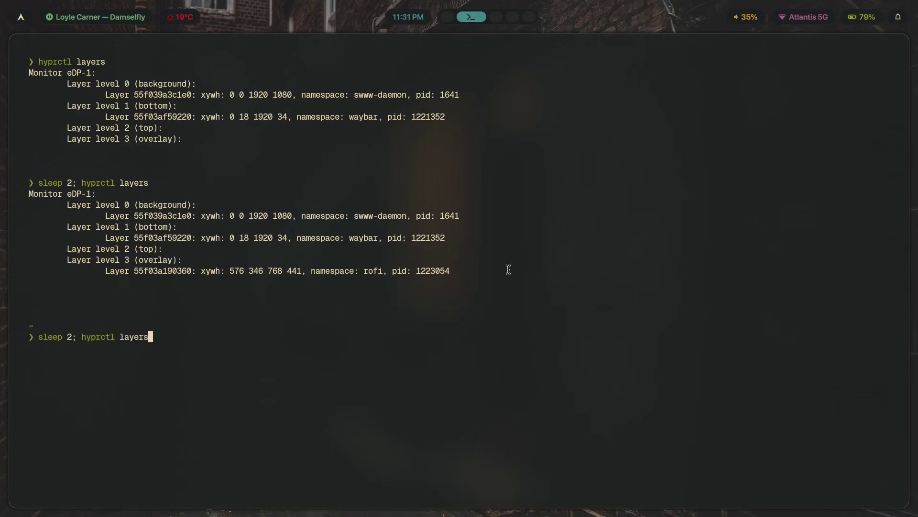
{"action": "key", "text": "Return"}
{"action": "key", "text": "super+Escape"}
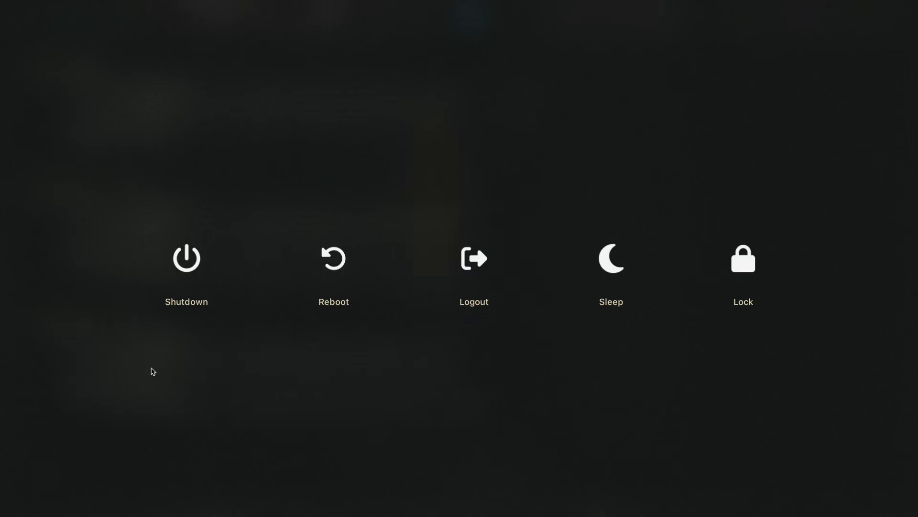
{"action": "key", "text": "Escape"}
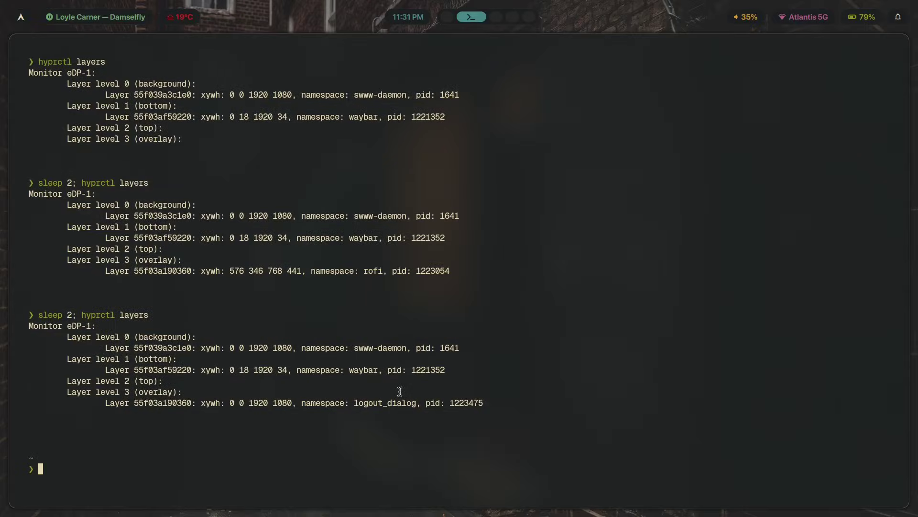
- Examine the namespace of the power menu's overlay layer and the surrounding layer listing
{"action": "left_click_drag", "start_coordinate": [355, 403], "coordinate": [416, 403]}
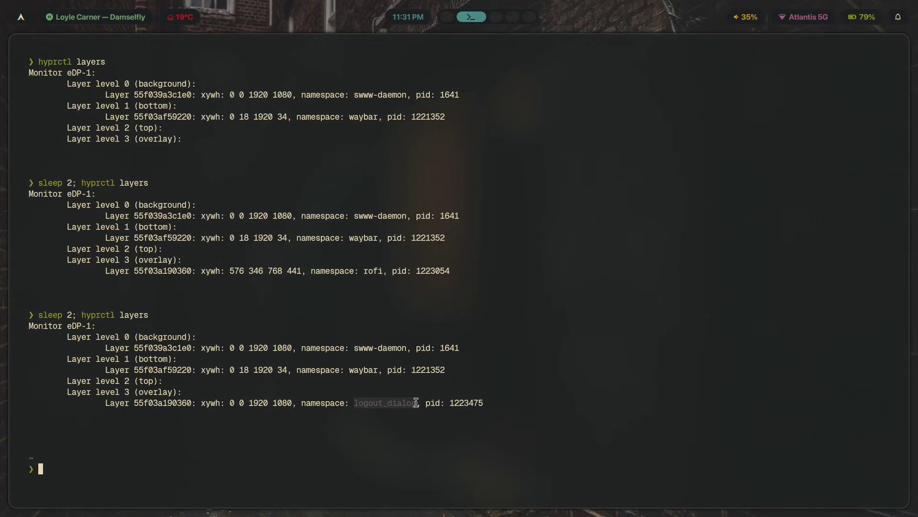
{"action": "left_click", "coordinate": [452, 405]}
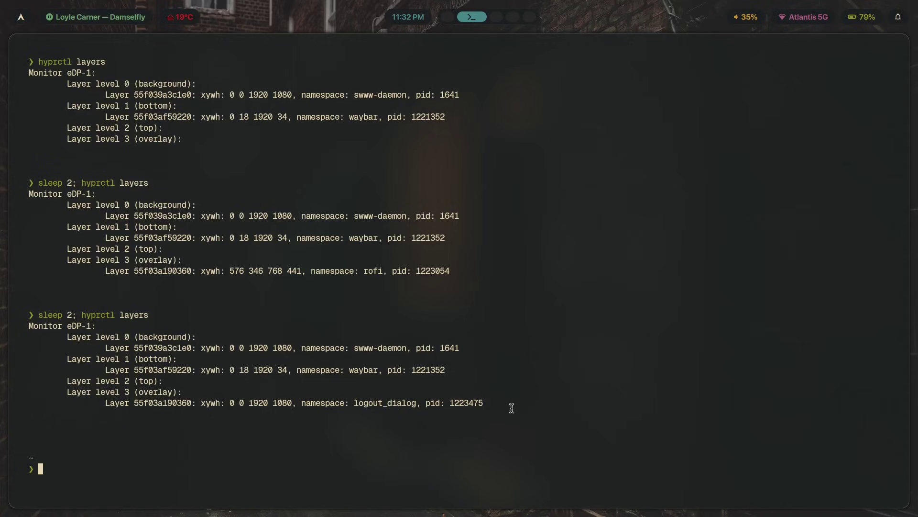
{"action": "left_click_drag", "start_coordinate": [511, 406], "coordinate": [35, 326]}
{"action": "left_click", "coordinate": [190, 347]}
- Rerun "sleep 2; hyprctl layers" and show the notification center during the delay to capture its layer
{"action": "key", "text": "Up"}
{"action": "key", "text": "Return"}
{"action": "key", "text": "super+n"}
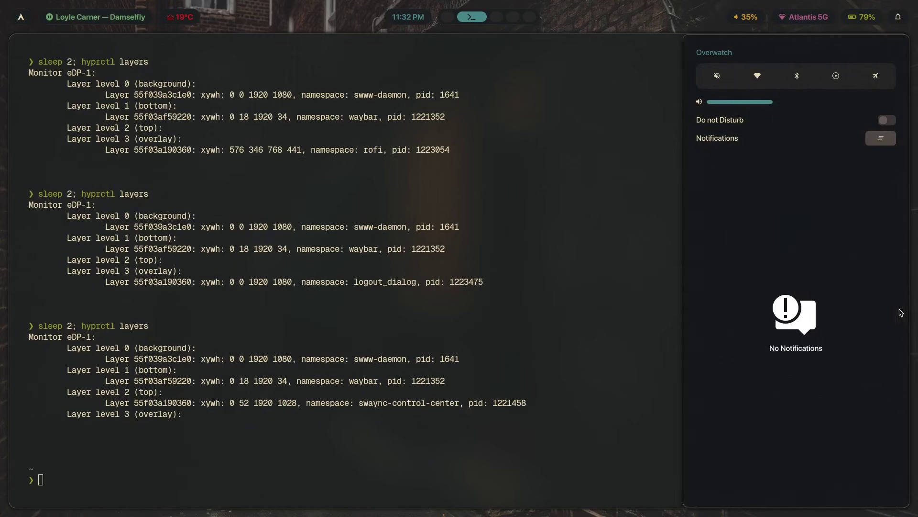
- Close the notification center and highlight its namespace in the newest layer listing
{"action": "key", "text": "Escape"}
{"action": "left_click_drag", "start_coordinate": [358, 403], "coordinate": [466, 403]}
{"action": "left_click", "coordinate": [467, 402]}
- Trigger a brightness notification and rerun "sleep 2; hyprctl layers" to capture the notification popup's layer
{"action": "key", "text": "XF86MonBrightnessUp"}
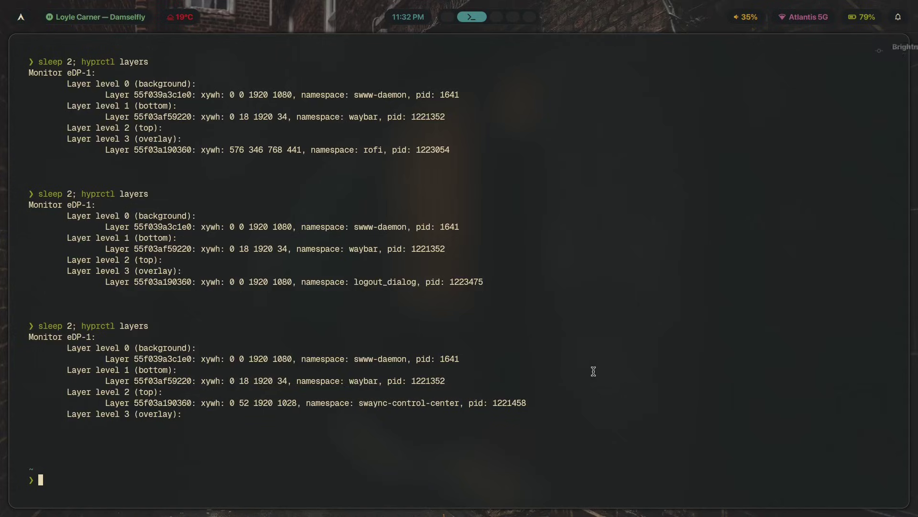
{"action": "key", "text": "Up"}
{"action": "key", "text": "Return"}
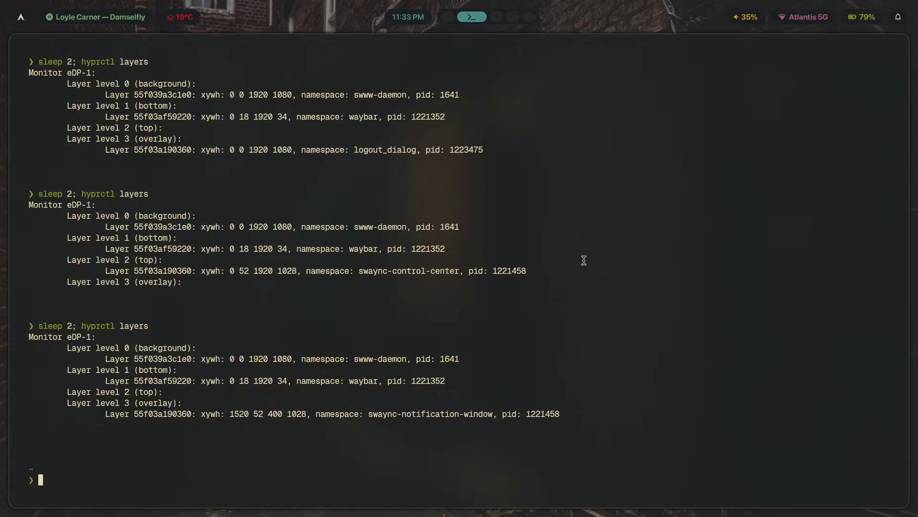
- Clear the terminal and open an empty nvim buffer in insert mode
{"action": "key", "text": "ctrl+l"}
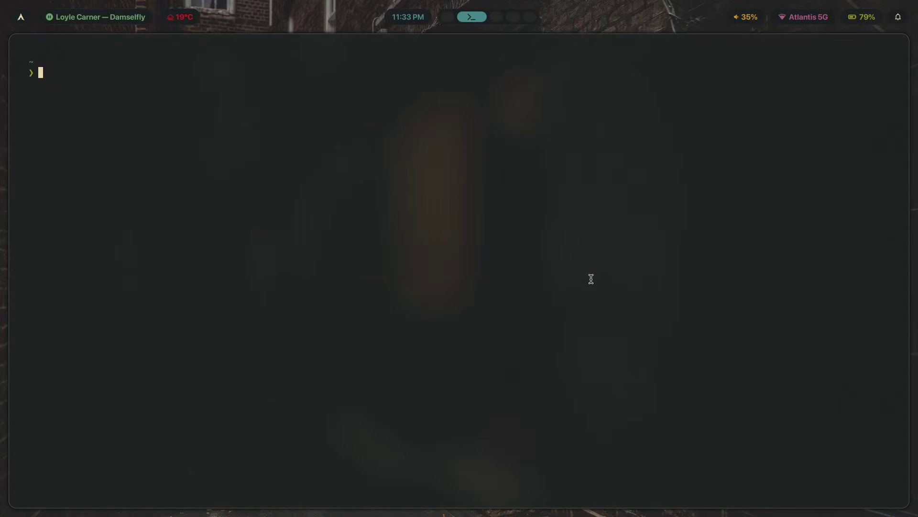
{"action": "type", "text": "nvim"}
{"action": "key", "text": "Return"}
{"action": "key", "text": "i"}
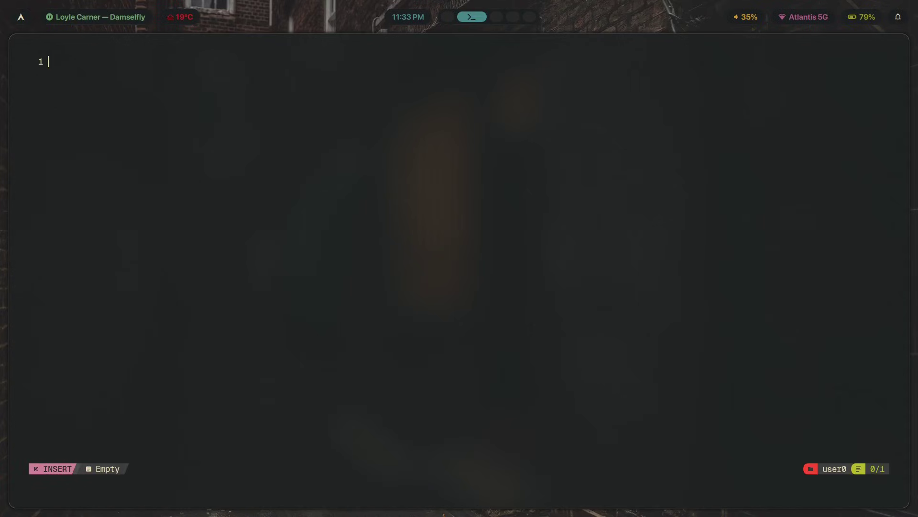
- Write the syntax template "layerrule = match:namespace <namespace>, <rule>" on the first line and highlight its rule placeholder
{"action": "type", "text": "layerrule = "}
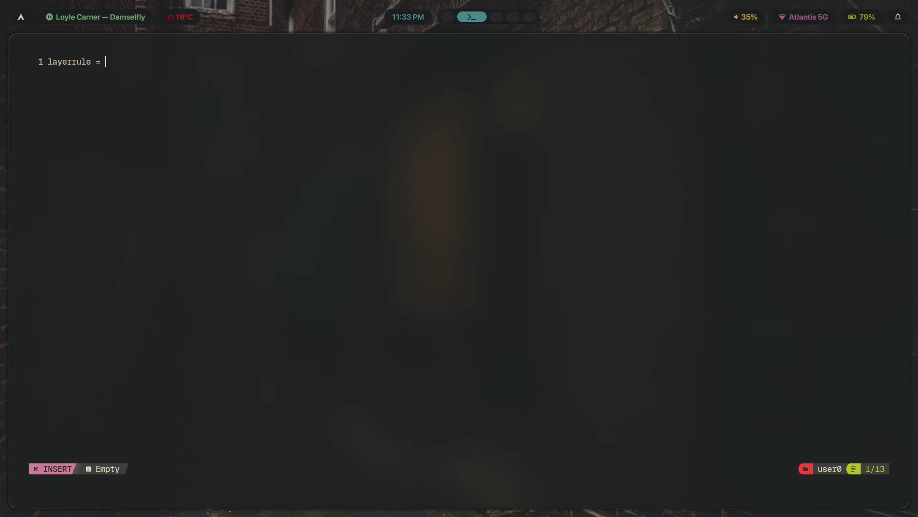
{"action": "type", "text": "match:nameppace <spac"}
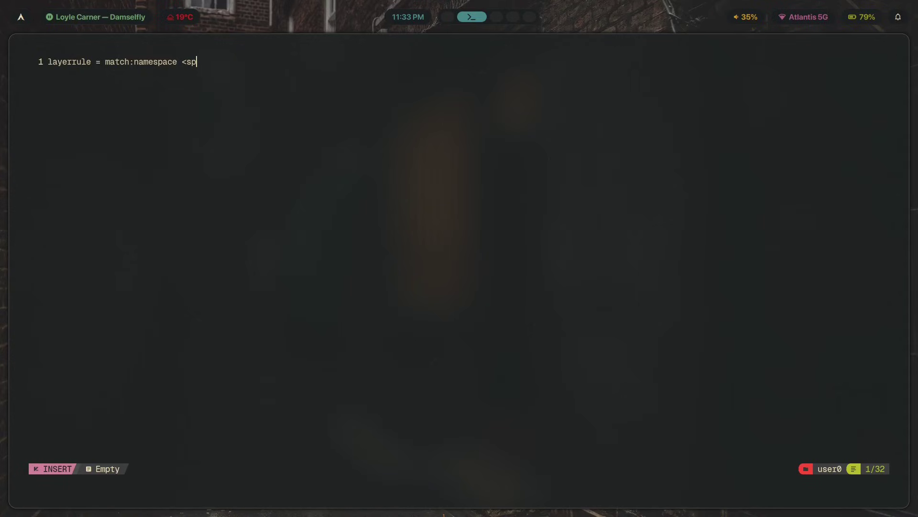
{"action": "key", "text": "BackSpace"}
{"action": "key", "text": "BackSpace"}
{"action": "type", "text": "namespace."}
{"action": "key", "text": "BackSpace"}
{"action": "type", "text": ">, <rule"}
{"action": "left_click_drag", "start_coordinate": [174, 66], "coordinate": [243, 66]}
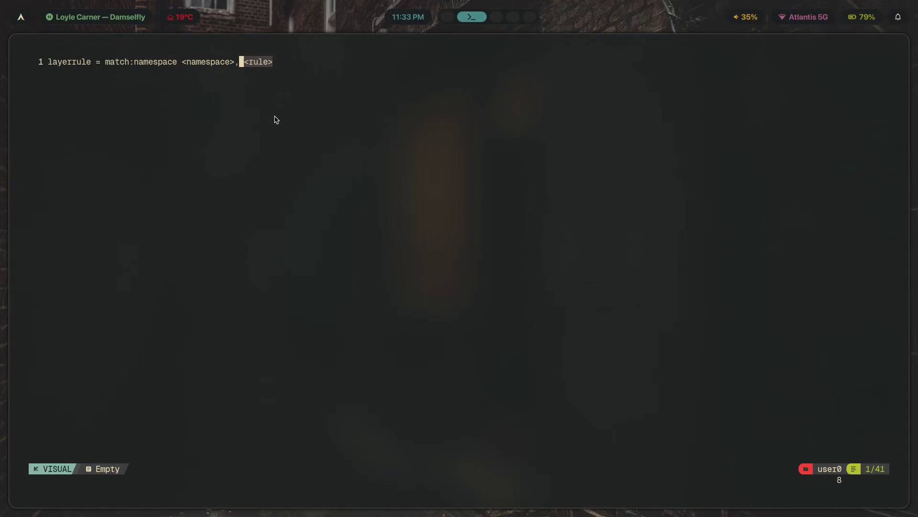
- Below the template, after a blank line, add the rule "layerrule = match:namespace waybar, blur on"
{"action": "key", "text": "Escape"}
{"action": "key", "text": "A"}
{"action": "key", "text": "Return"}
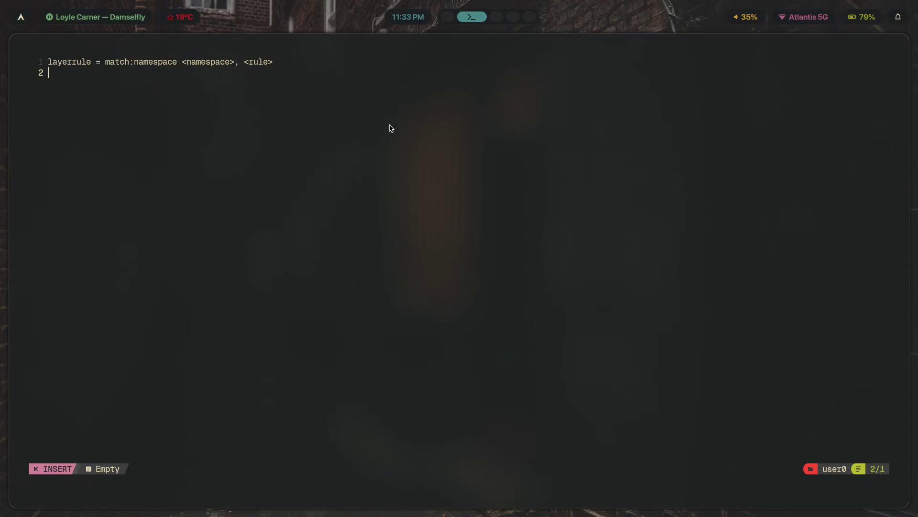
{"action": "type", "text": "layerrule "}
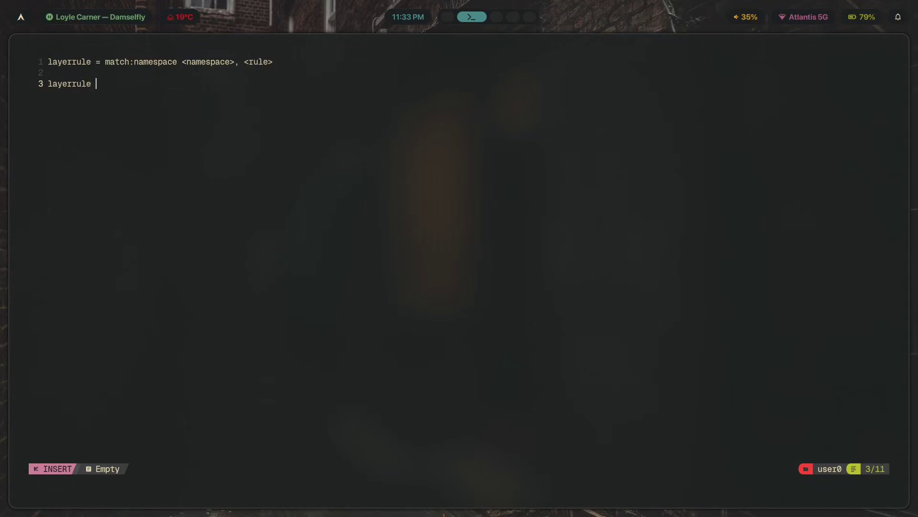
{"action": "type", "text": "= match:namepsac"}
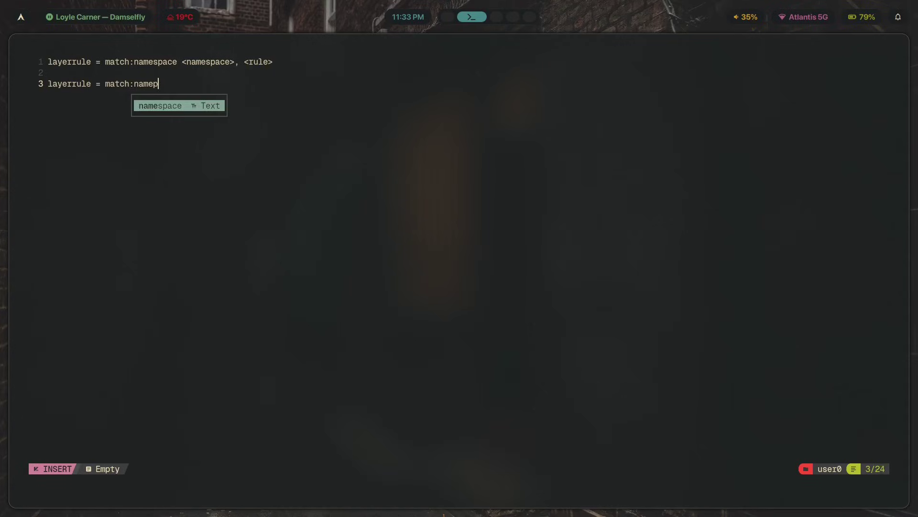
{"action": "key", "text": "BackSpace"}
{"action": "key", "text": "BackSpace"}
{"action": "key", "text": "BackSpace"}
{"action": "type", "text": "s"}
{"action": "key", "text": "BackSpace"}
{"action": "key", "text": "BackSpace"}
{"action": "type", "text": "space waybar"}
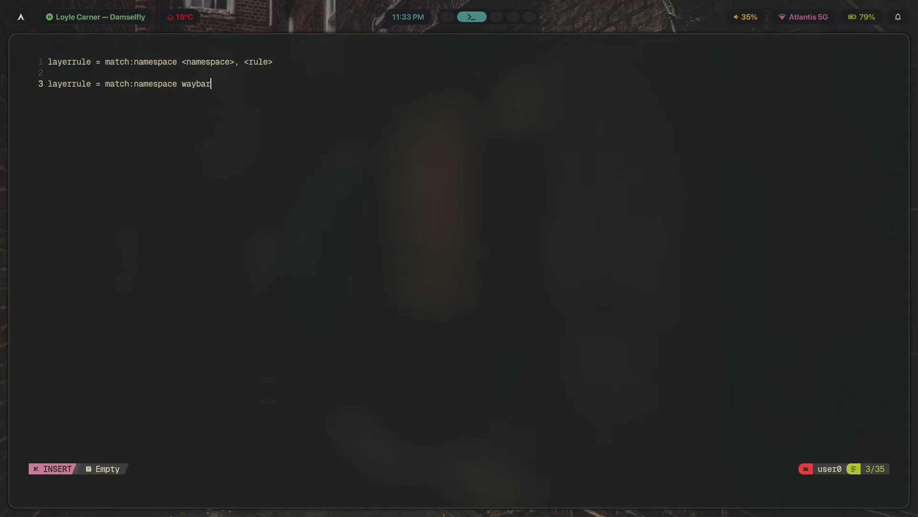
{"action": "type", "text": ", blur on"}
- Begin another rule on the line below the blur rule with "layerrule = match:namespace"
{"action": "key", "text": "Return"}
{"action": "type", "text": "layer"}
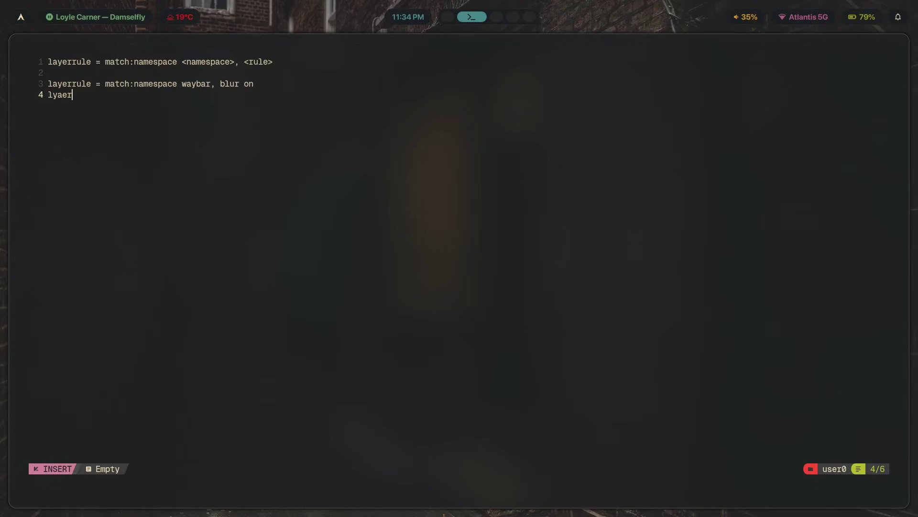
{"action": "key", "text": "BackSpace"}
{"action": "key", "text": "BackSpace"}
{"action": "key", "text": "BackSpace"}
{"action": "key", "text": "BackSpace"}
{"action": "type", "text": "aye"}
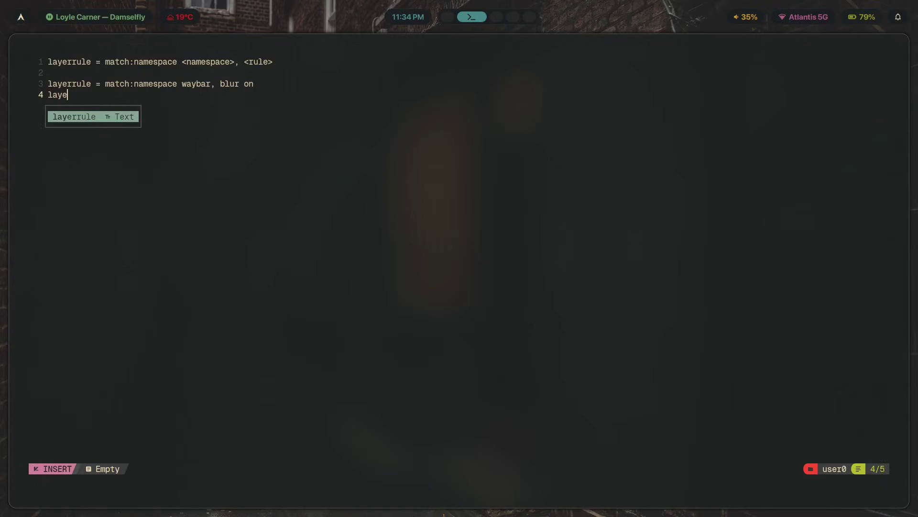
{"action": "type", "text": "rrule = match"}
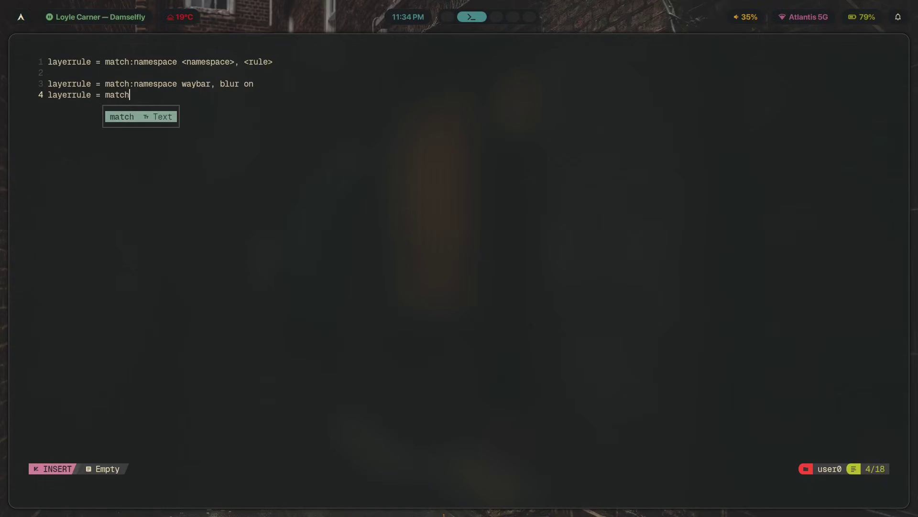
{"action": "type", "text": ":nsmespace"}
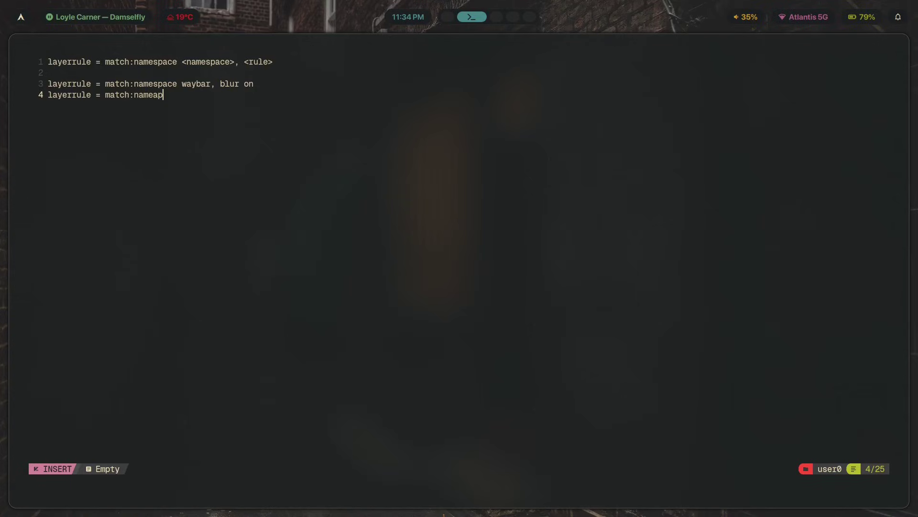
{"action": "type", "text": " waaybar,"}
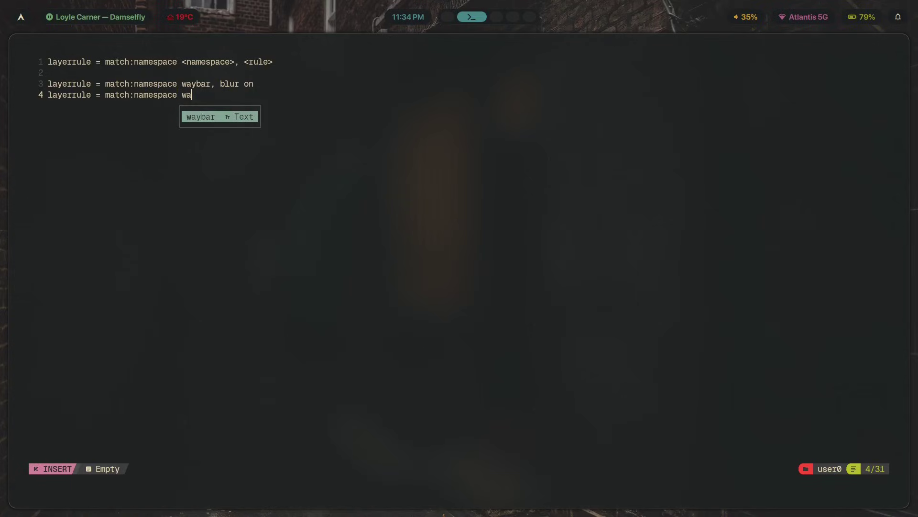
- Complete the rule on line 4 with "waybar, ignore_alpha 0.5" and leave insert mode
{"action": "key", "text": "BackSpace"}
{"action": "key", "text": "BackSpace"}
{"action": "key", "text": "BackSpace"}
{"action": "key", "text": "BackSpace"}
{"action": "key", "text": "BackSpace"}
{"action": "key", "text": "BackSpace"}
{"action": "type", "text": "aybar, "}
{"action": "type", "text": "ig"}
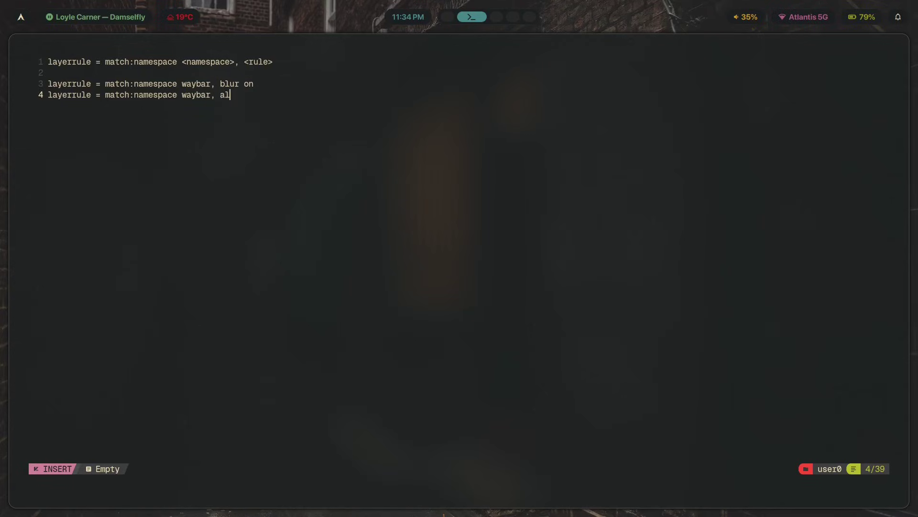
{"action": "key", "text": "BackSpace"}
{"action": "key", "text": "BackSpace"}
{"action": "type", "text": "ignore_alpha 0.5"}
{"action": "key", "text": "Escape"}
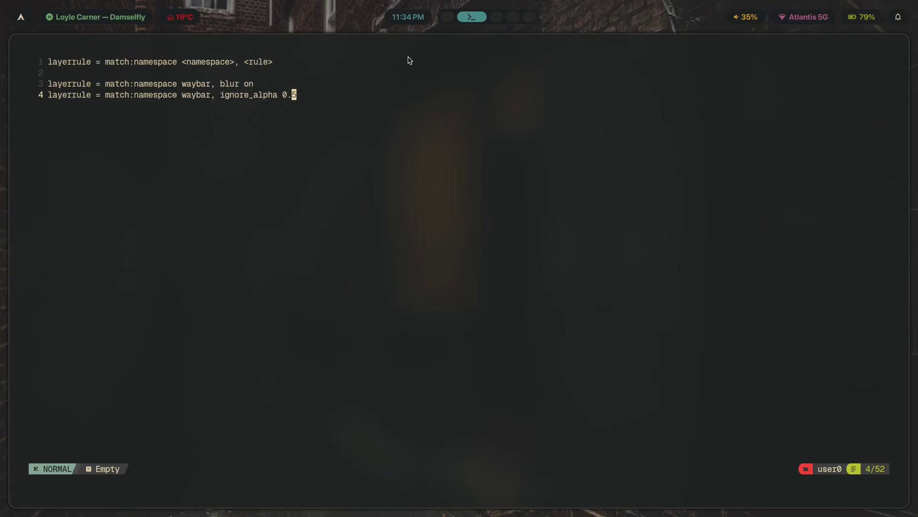
- Highlight the ignore_alpha 0.5 part of the second waybar rule, and place the cursor on its value
{"action": "left_click", "coordinate": [204, 93]}
{"action": "left_click_drag", "start_coordinate": [295, 98], "coordinate": [228, 96]}
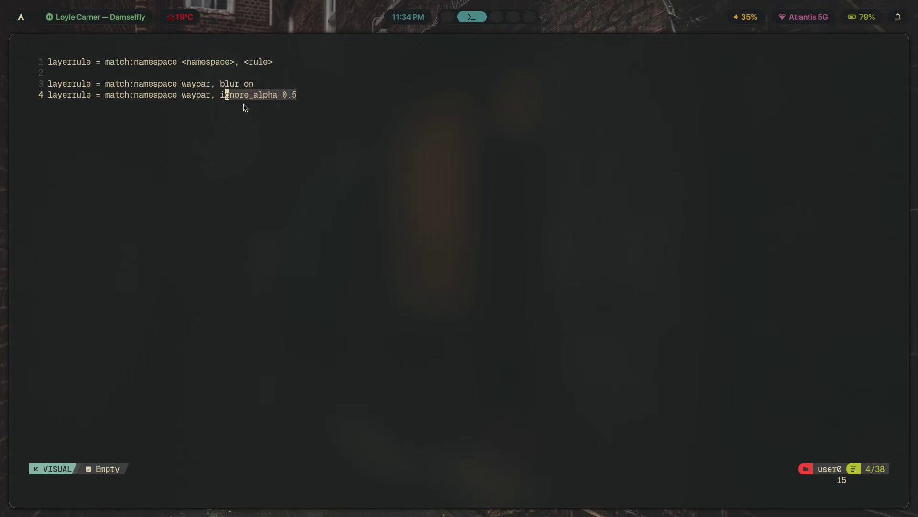
{"action": "left_click", "coordinate": [286, 108]}
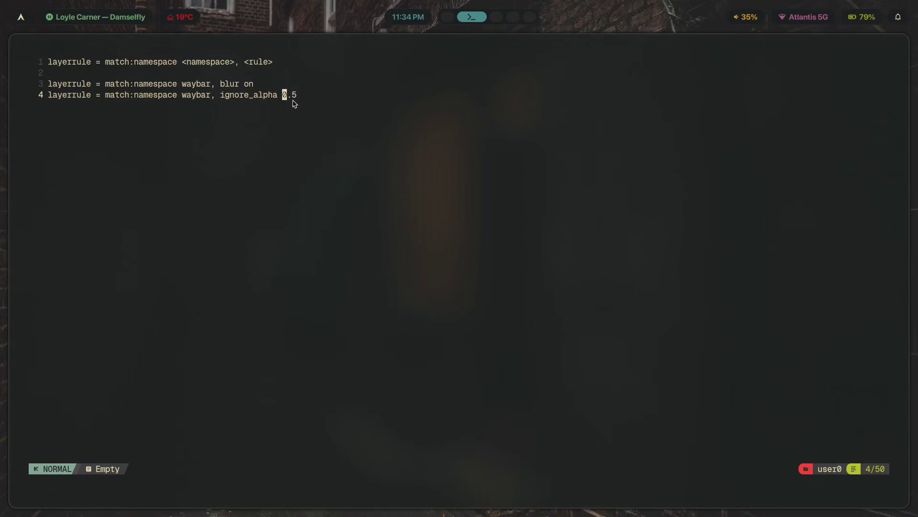
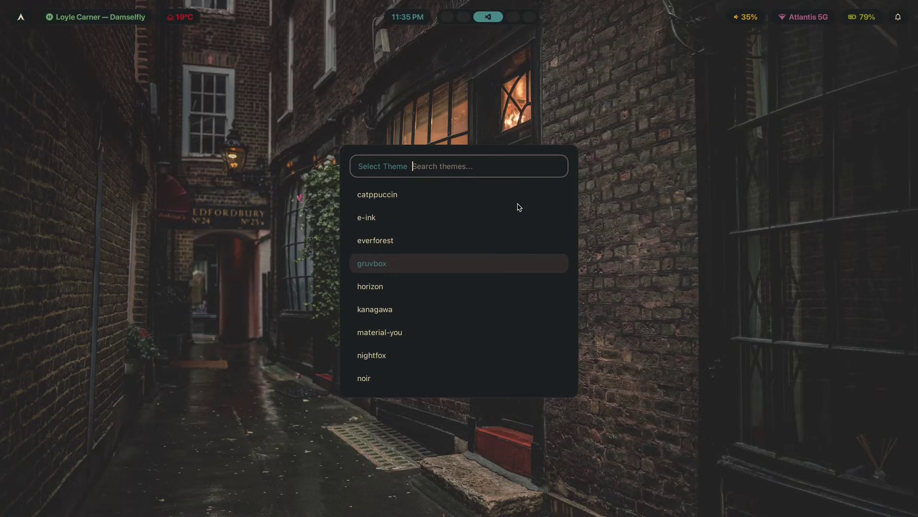
- Switch the desktop theme to catppuccin
{"action": "key", "text": "Up"}
{"action": "key", "text": "Up"}
{"action": "key", "text": "Up"}
{"action": "key", "text": "Return"}
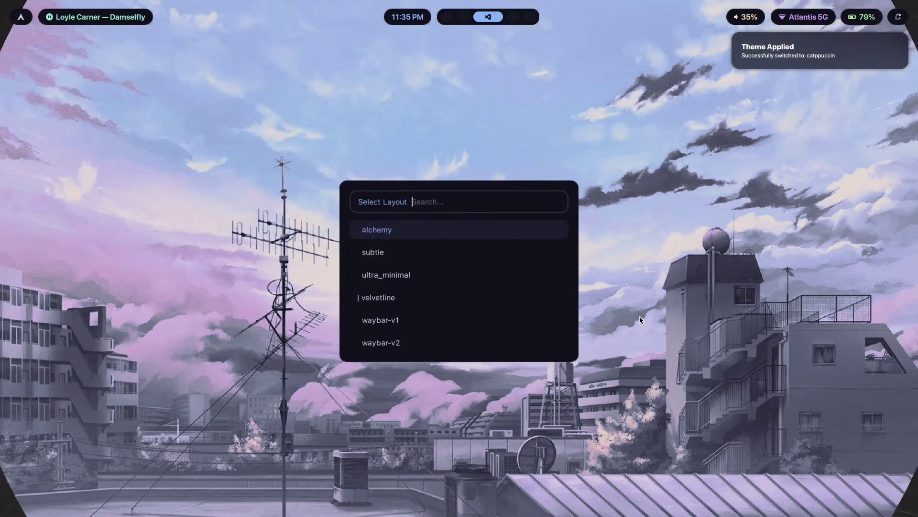
- Change the desktop wallpaper to abstract-swirls.jpg
{"action": "key", "text": "Down"}
{"action": "key", "text": "Down"}
{"action": "key", "text": "Return"}
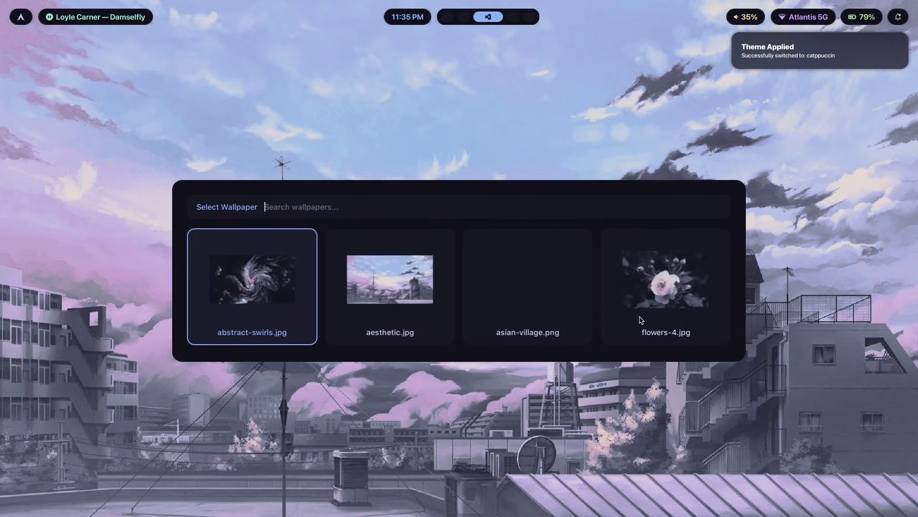
{"action": "key", "text": "Return"}
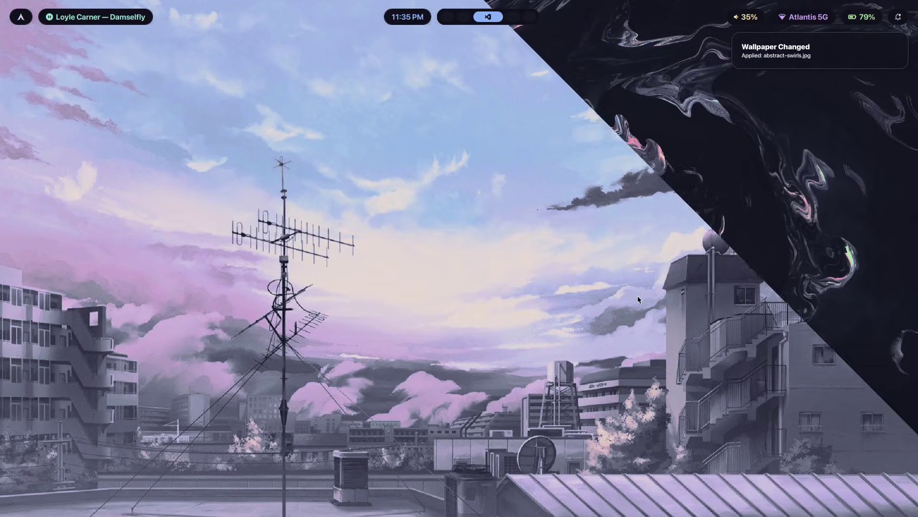
- Change the Waybar layout to ultra_minimal
{"action": "key", "text": "Down"}
{"action": "key", "text": "Down"}
{"action": "key", "text": "Return"}
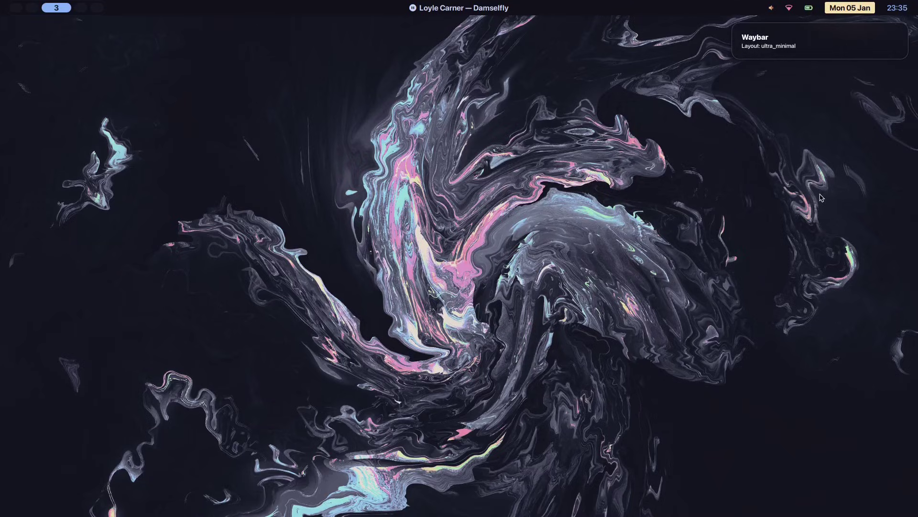
- Set the Waybar layout to velvetline
{"action": "key", "text": "super+alt+b"}
{"action": "key", "text": "Down"}
{"action": "key", "text": "Down"}
{"action": "key", "text": "Down"}
{"action": "key", "text": "Return"}
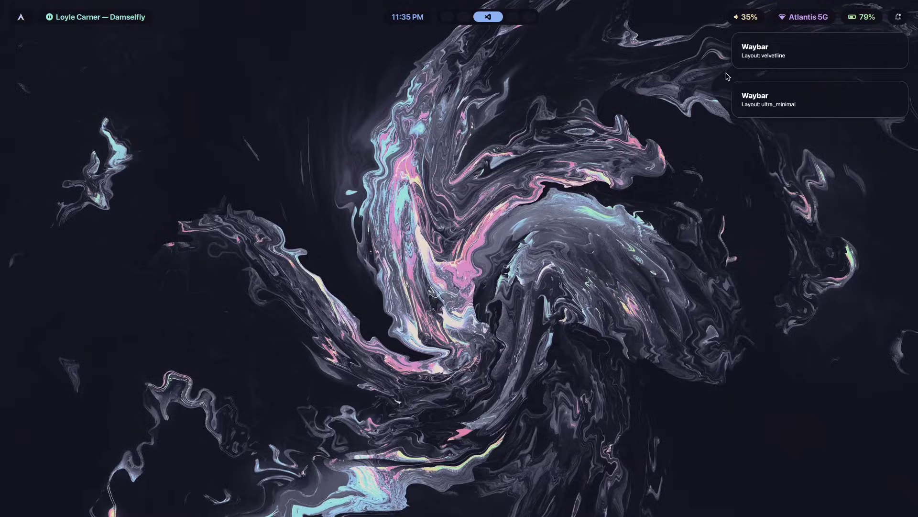
- Switch to the browser workspace and examine the Theme Switchers lesson and its topics in the HyprAccelerator course content
{"action": "key", "text": "super+5"}
{"action": "scroll", "coordinate": [622, 263], "scroll_direction": "down", "scroll_amount": 10}
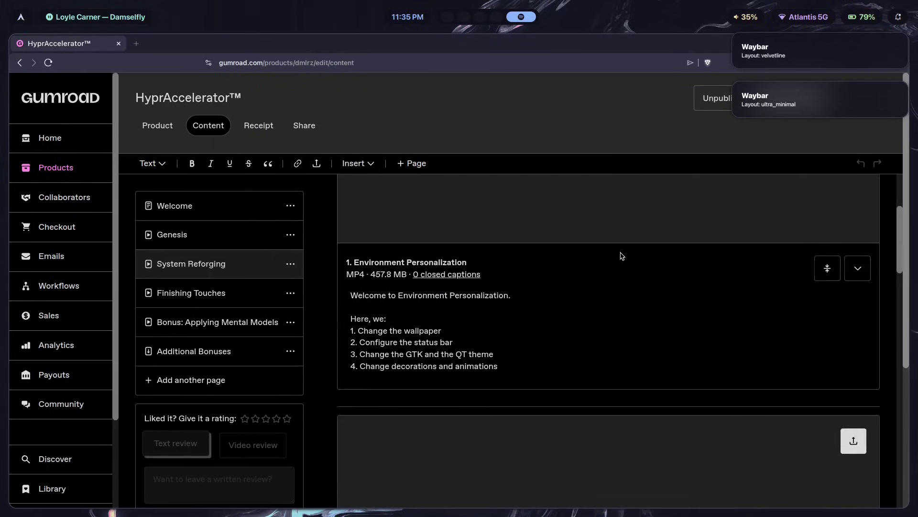
{"action": "scroll", "coordinate": [632, 260], "scroll_direction": "down", "scroll_amount": 10}
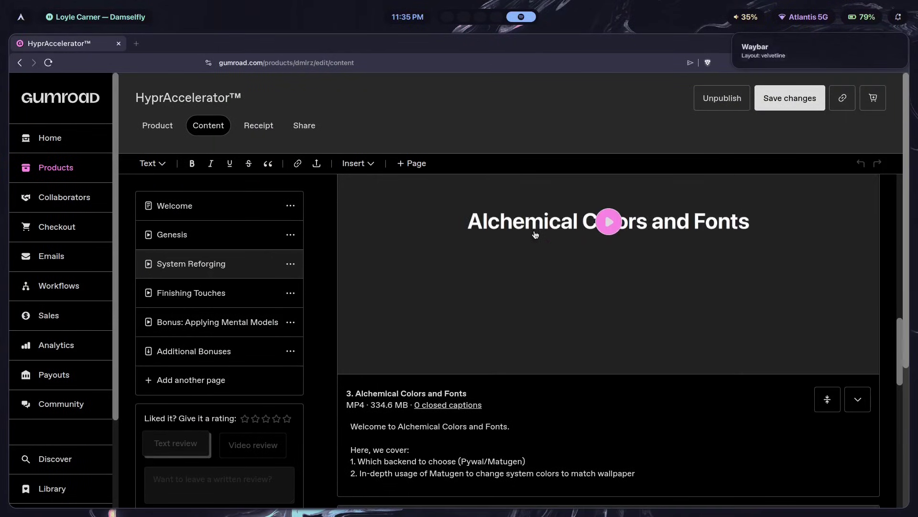
{"action": "scroll", "coordinate": [626, 320], "scroll_direction": "down", "scroll_amount": 15}
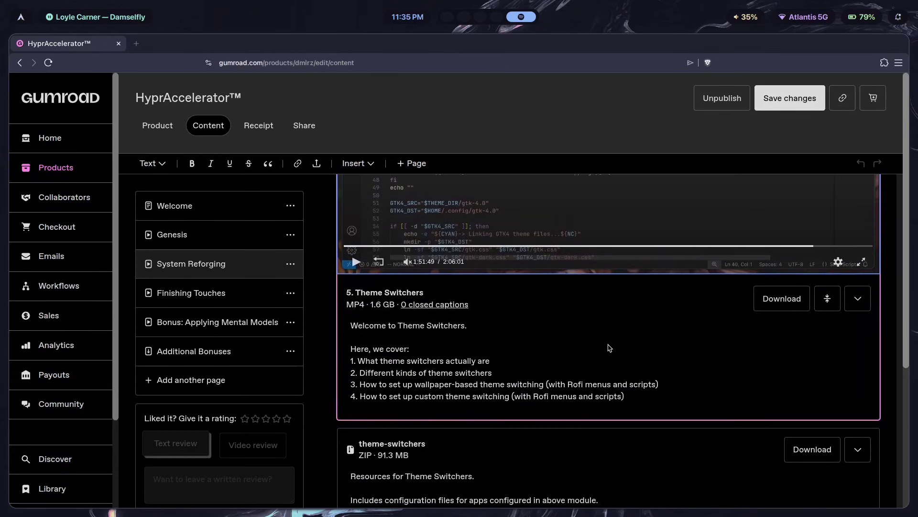
{"action": "scroll", "coordinate": [629, 263], "scroll_direction": "up", "scroll_amount": 3}
{"action": "scroll", "coordinate": [622, 268], "scroll_direction": "down", "scroll_amount": 3}
{"action": "scroll", "coordinate": [526, 275], "scroll_direction": "up", "scroll_amount": 1}
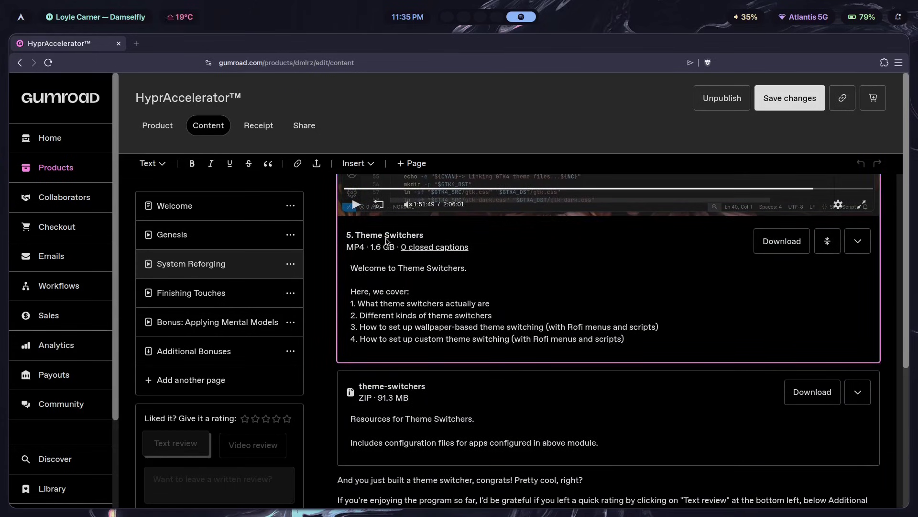
{"action": "scroll", "coordinate": [546, 325], "scroll_direction": "up", "scroll_amount": 2}
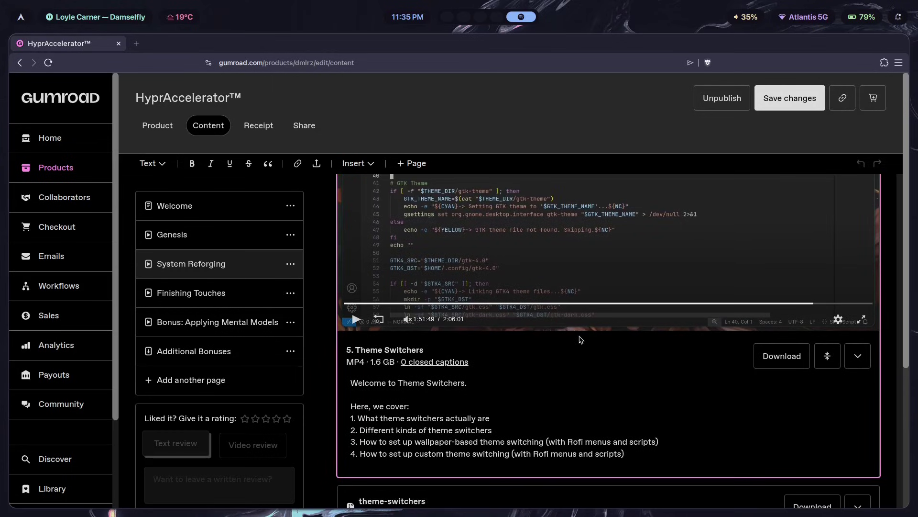
{"action": "scroll", "coordinate": [594, 368], "scroll_direction": "down", "scroll_amount": 3}
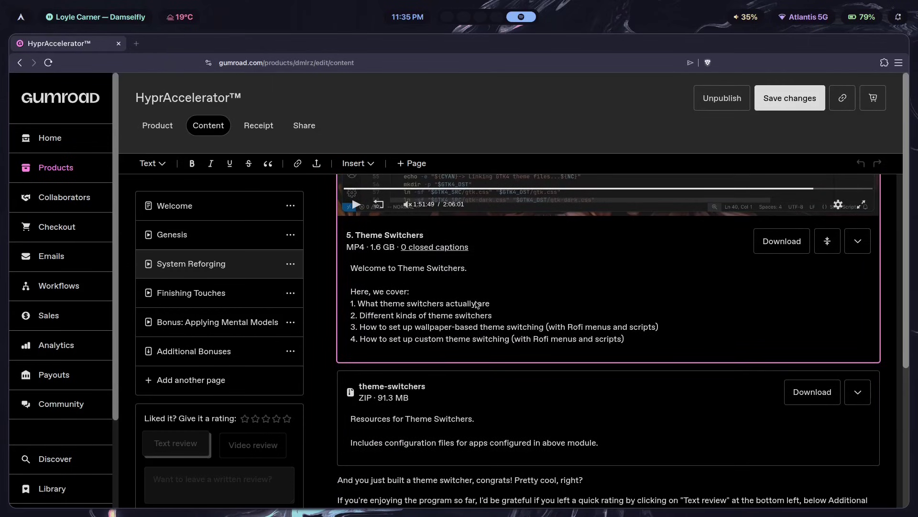
{"action": "scroll", "coordinate": [465, 287], "scroll_direction": "up", "scroll_amount": 5}
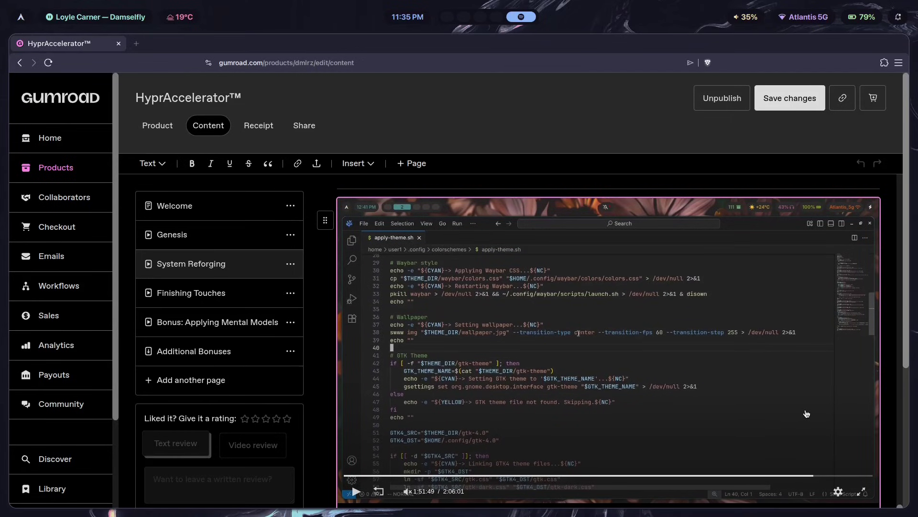
- Return to the empty workspace 3 and apply the gruvbox theme
{"action": "key", "text": "super+3"}
{"action": "key", "text": "super+t"}
{"action": "key", "text": "Down"}
{"action": "key", "text": "Down"}
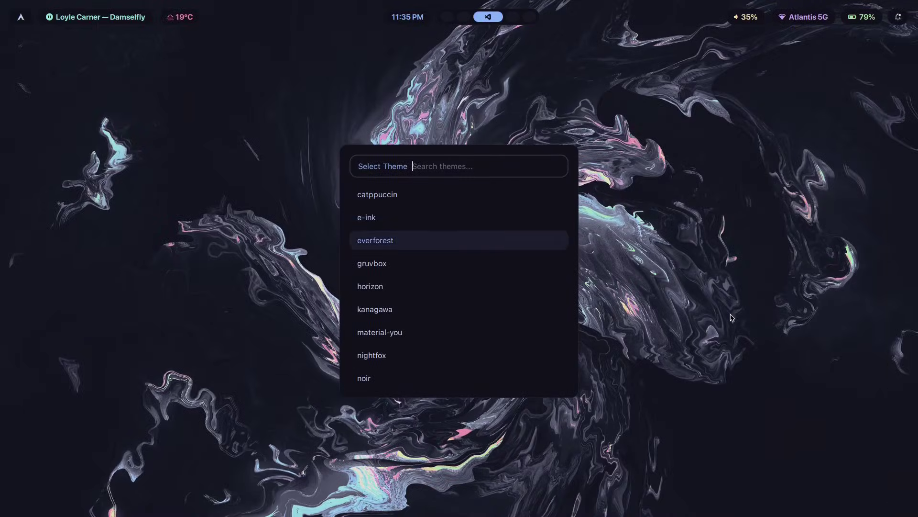
{"action": "key", "text": "Down"}
{"action": "key", "text": "Return"}
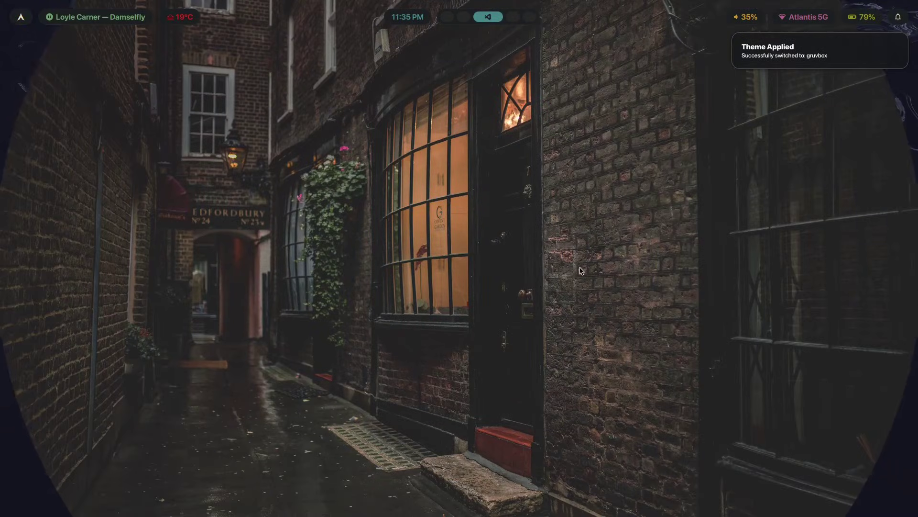
- In the terminal on workspace 2, open .config/hypr/modules/windowrules.conf in nvim despite the swap file, and show its layer rules in enlarged text
{"action": "key", "text": "super+2"}
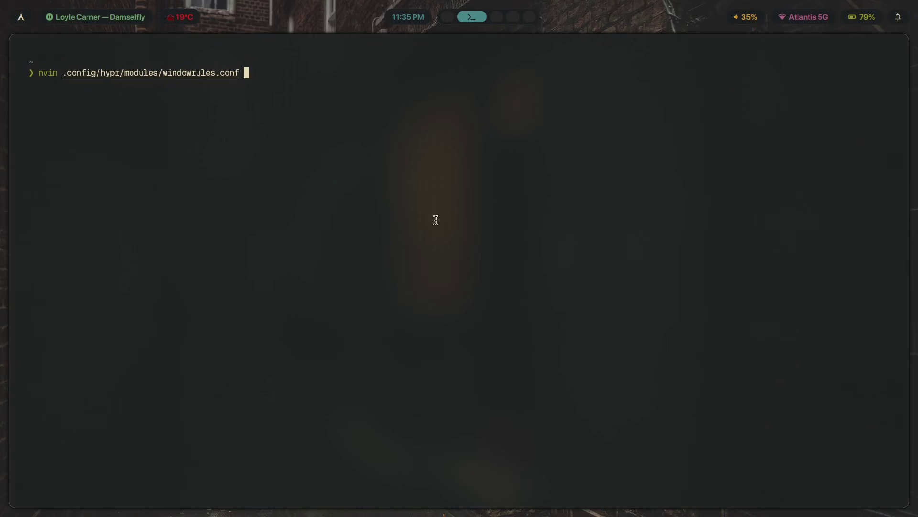
{"action": "key", "text": "Return"}
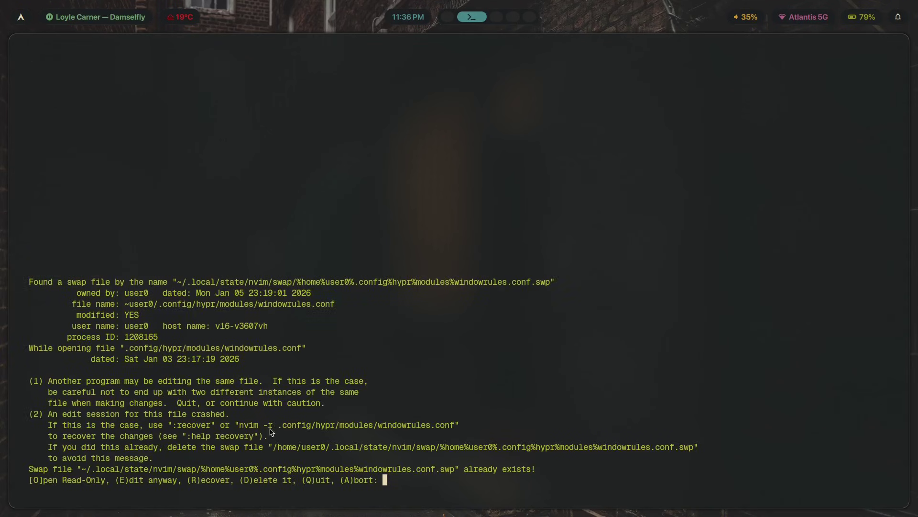
{"action": "key", "text": "e"}
{"action": "key", "text": "G"}
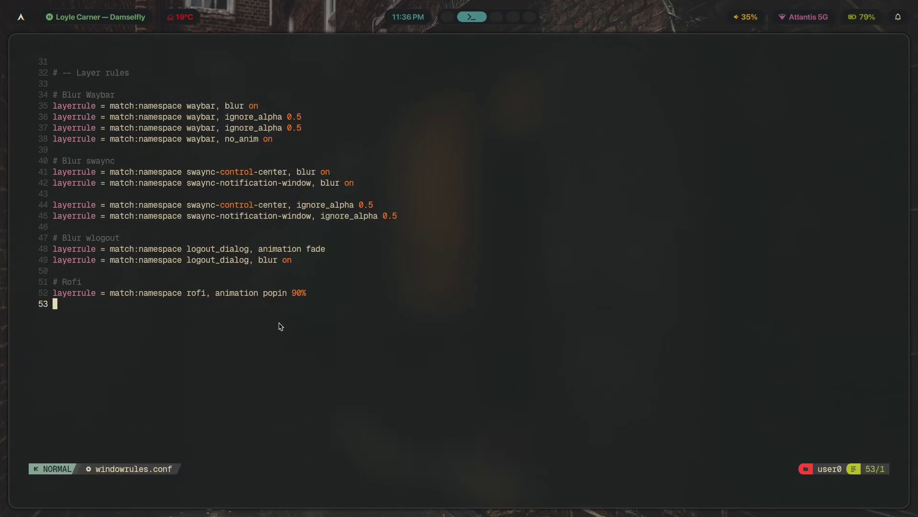
{"action": "key", "text": "ctrl+plus"}
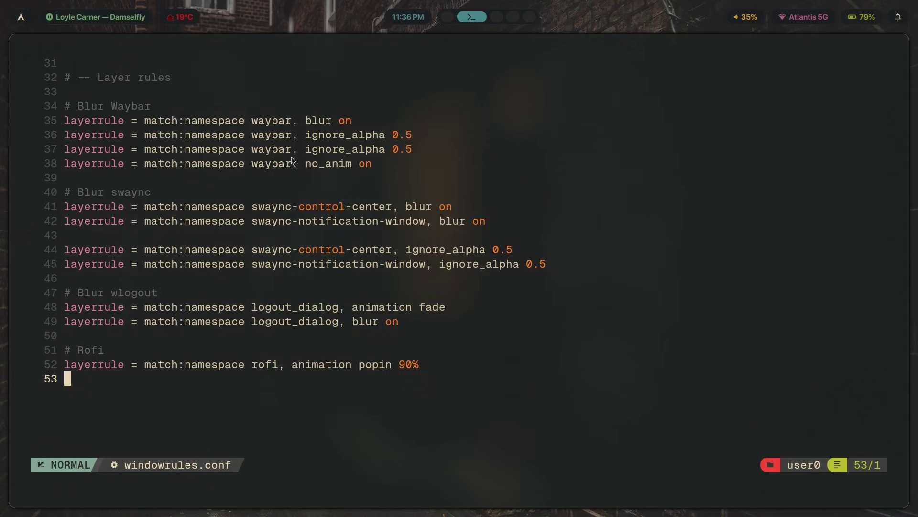
- Delete the duplicate waybar ignore_alpha 0.5 rule on line 37 and save windowrules.conf
{"action": "left_click", "coordinate": [402, 165]}
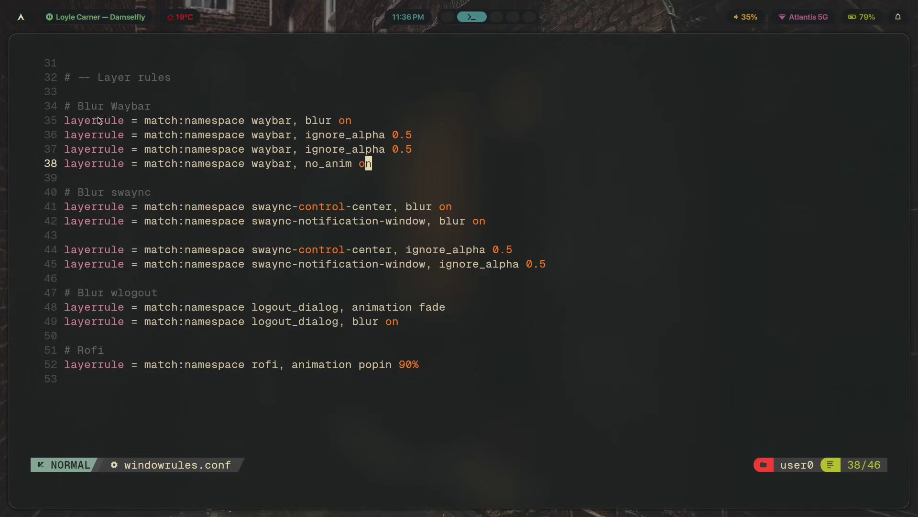
{"action": "left_click_drag", "start_coordinate": [148, 106], "coordinate": [66, 120]}
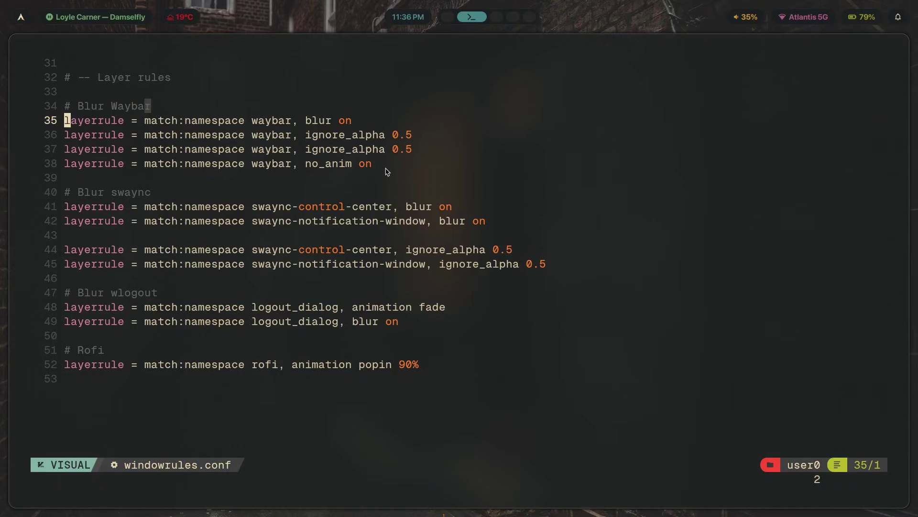
{"action": "left_click_drag", "start_coordinate": [386, 167], "coordinate": [72, 121]}
{"action": "left_click_drag", "start_coordinate": [194, 136], "coordinate": [201, 138]}
{"action": "left_click", "coordinate": [388, 149]}
{"action": "key", "text": "d"}
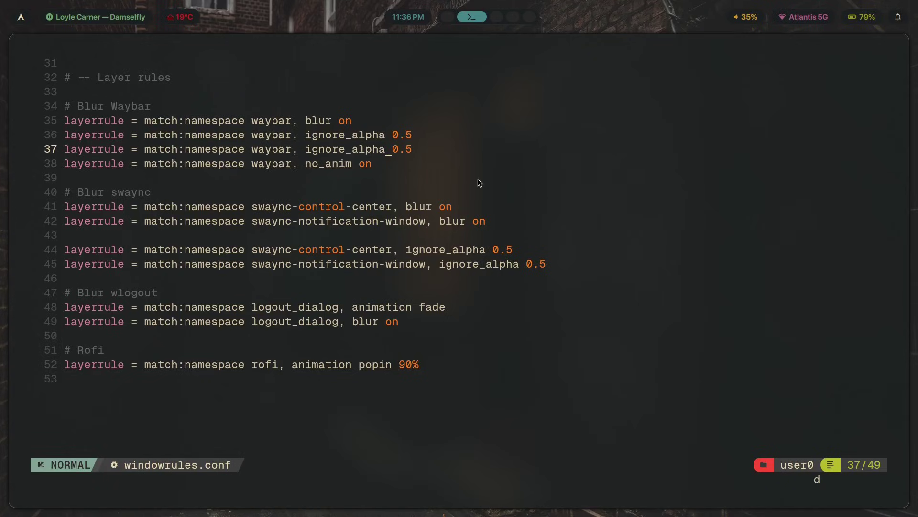
{"action": "type", "text": "dk:w"}
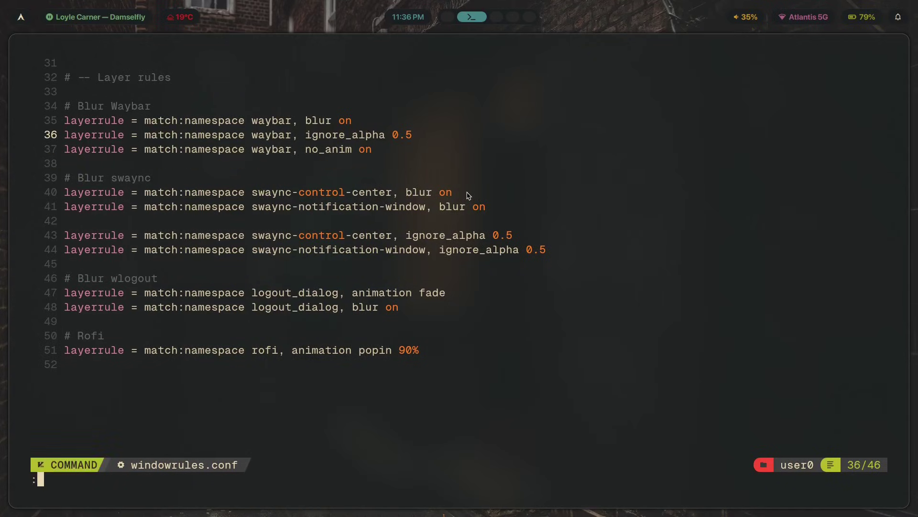
{"action": "key", "text": "Return"}
- Insert a blank line between the waybar ignore_alpha and no_anim rules, and save the file
{"action": "left_click_drag", "start_coordinate": [248, 165], "coordinate": [248, 166]}
{"action": "left_click", "coordinate": [315, 136]}
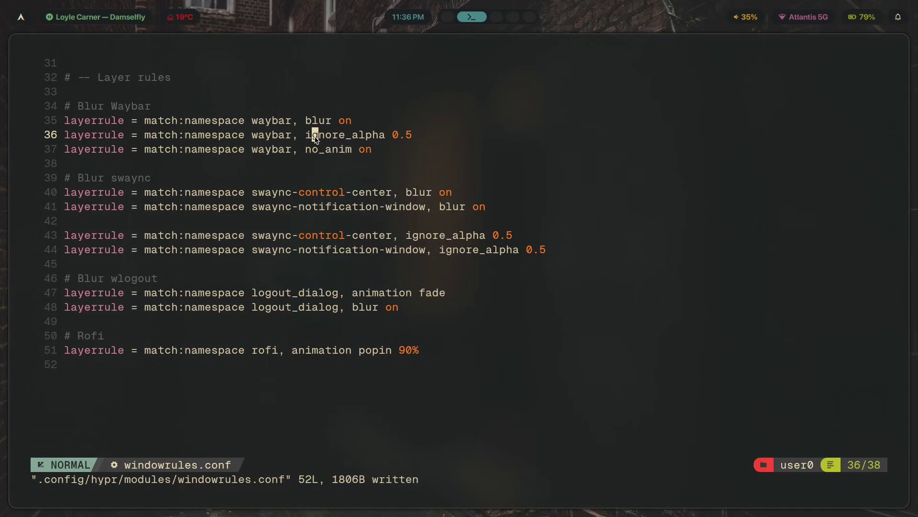
{"action": "key", "text": "o"}
{"action": "key", "text": "Escape"}
{"action": "type", "text": "j:w"}
{"action": "key", "text": "Return"}
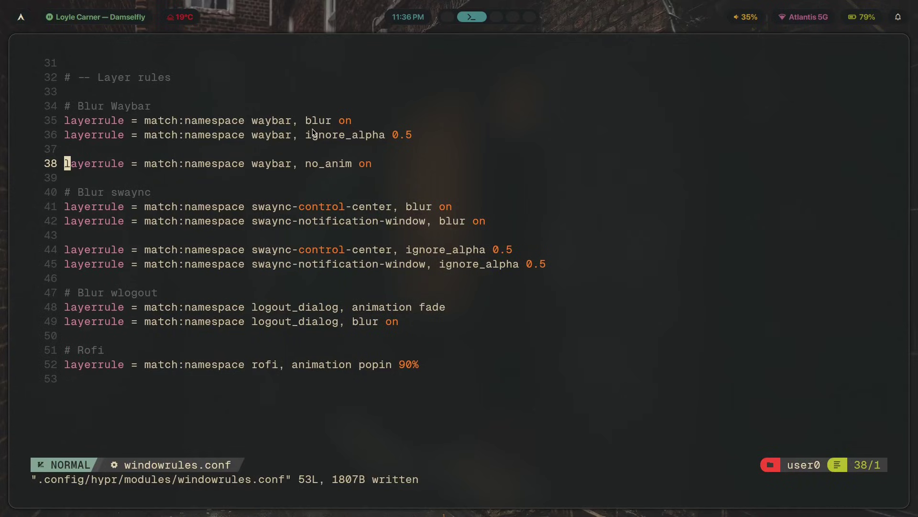
- Highlight the waybar no_anim rule on line 38 and place the cursor at its end
{"action": "left_click_drag", "start_coordinate": [388, 173], "coordinate": [67, 165]}
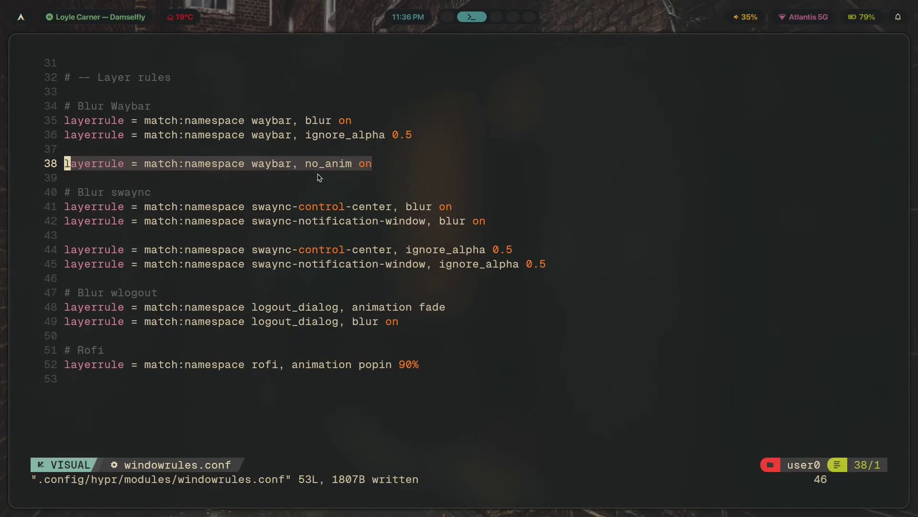
{"action": "left_click", "coordinate": [385, 168]}
{"action": "left_click_drag", "start_coordinate": [385, 164], "coordinate": [356, 166]}
{"action": "left_click", "coordinate": [390, 166]}
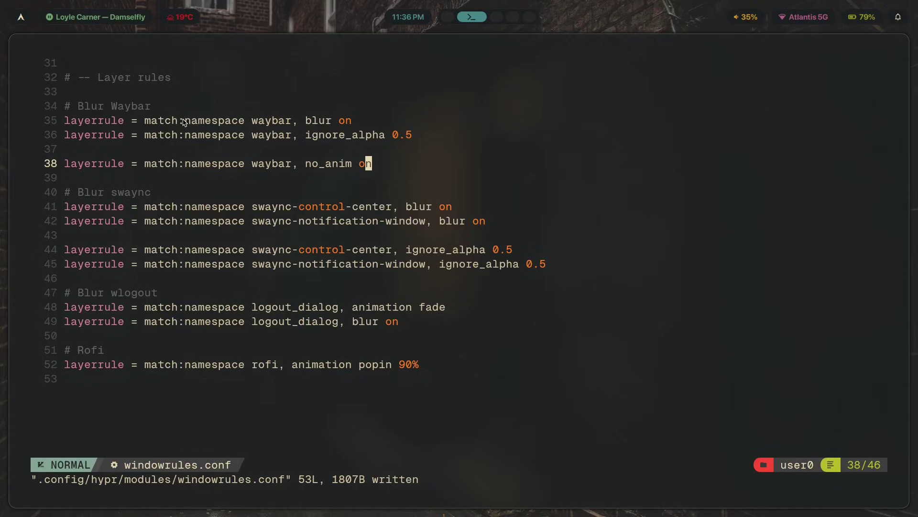
- Point out the waybar blur rule on line 35 and highlight ignore_alpha 0.5 in the rule below it
{"action": "left_click_drag", "start_coordinate": [241, 120], "coordinate": [258, 119]}
{"action": "left_click", "coordinate": [288, 119]}
{"action": "left_click", "coordinate": [335, 119]}
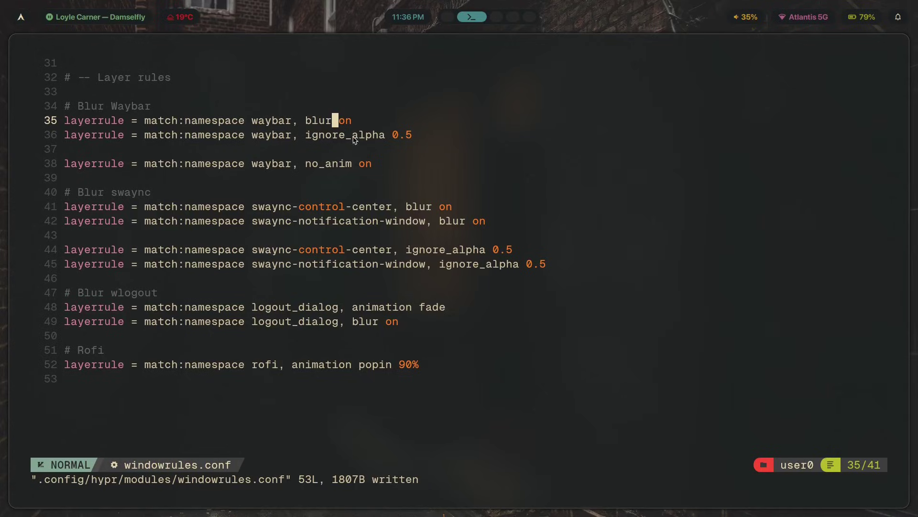
{"action": "left_click_drag", "start_coordinate": [307, 136], "coordinate": [412, 137]}
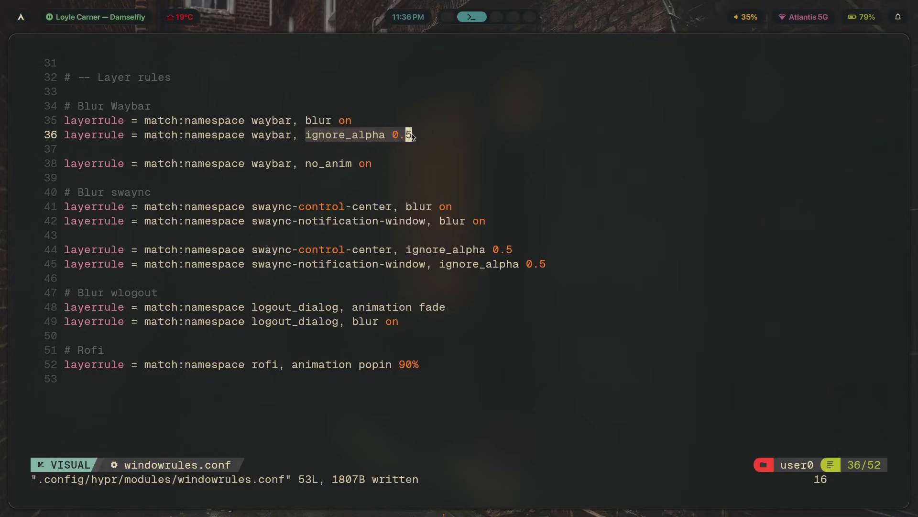
{"action": "left_click", "coordinate": [393, 162]}
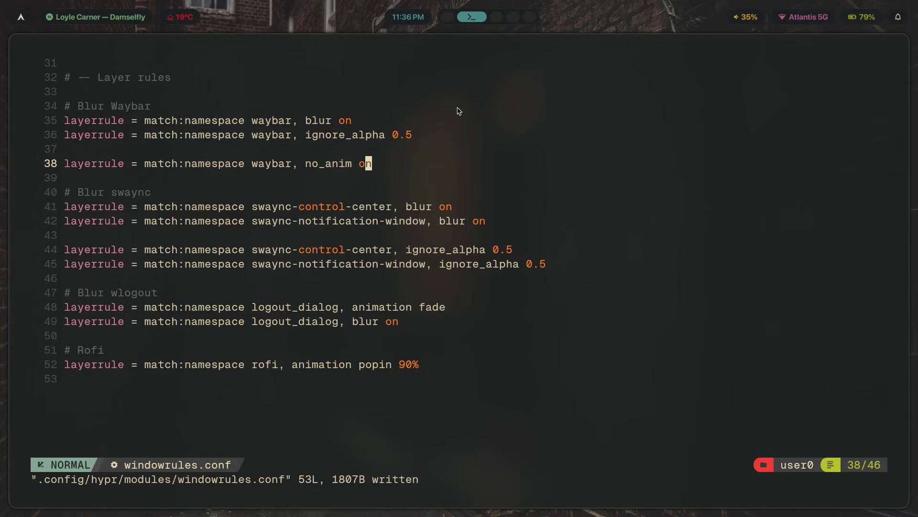
- Comment out the waybar ignore_alpha 0.5 rule on line 36 with # and save the file
{"action": "left_click", "coordinate": [408, 136]}
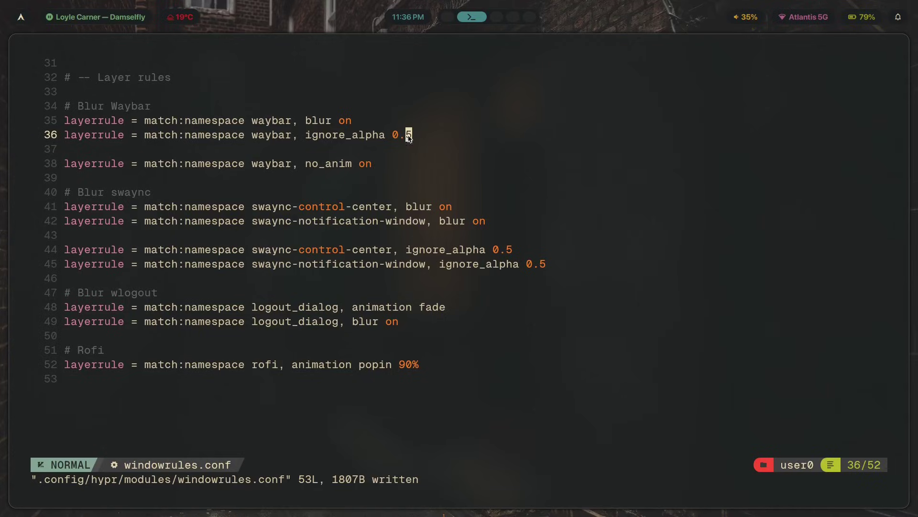
{"action": "key", "text": "shift+i"}
{"action": "type", "text": "#"}
{"action": "key", "text": "Escape"}
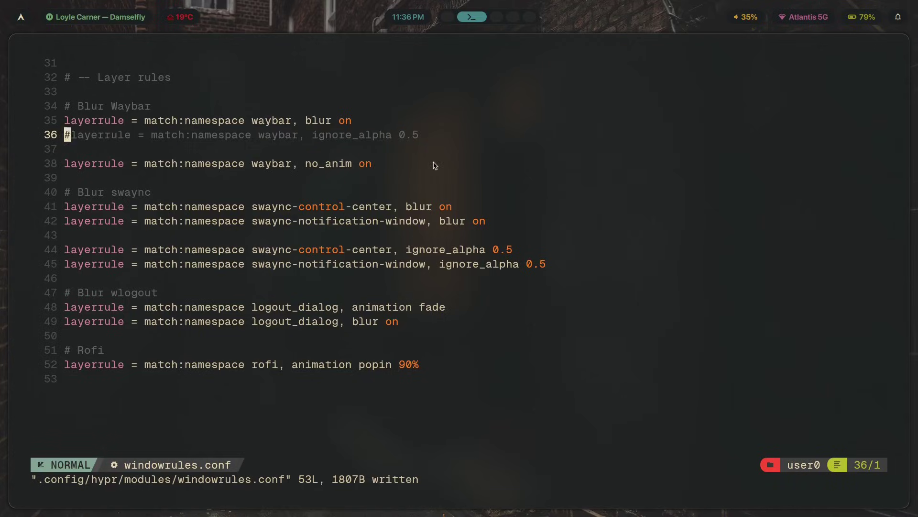
{"action": "type", "text": "j:w"}
{"action": "key", "text": "Return"}
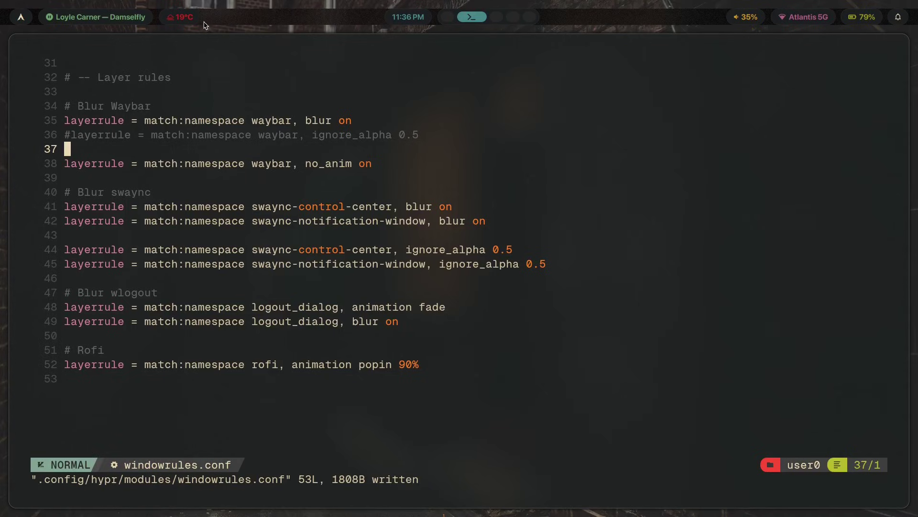
- Switch between workspaces 2 and 3 to inspect Waybar's blur against the wallpaper with the ignore_alpha rule disabled
{"action": "left_click_drag", "start_coordinate": [314, 136], "coordinate": [372, 147]}
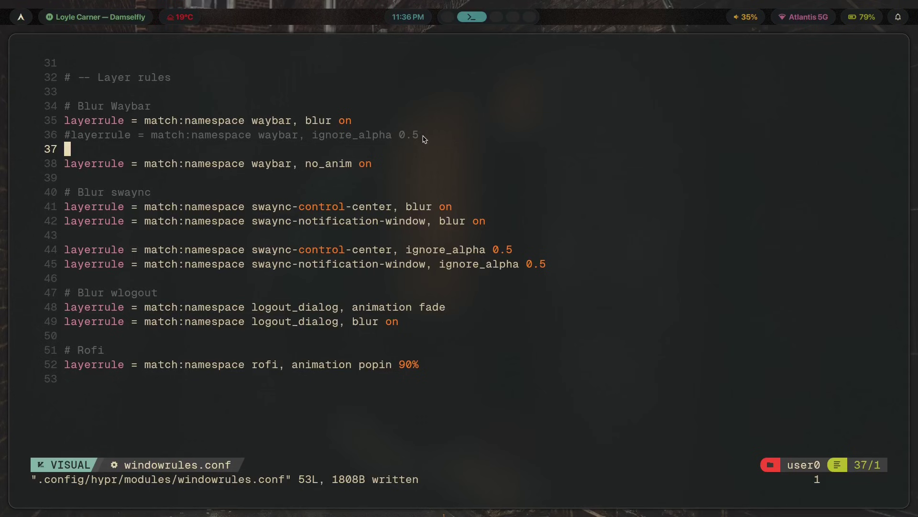
{"action": "key", "text": "super+3"}
{"action": "key", "text": "super+2"}
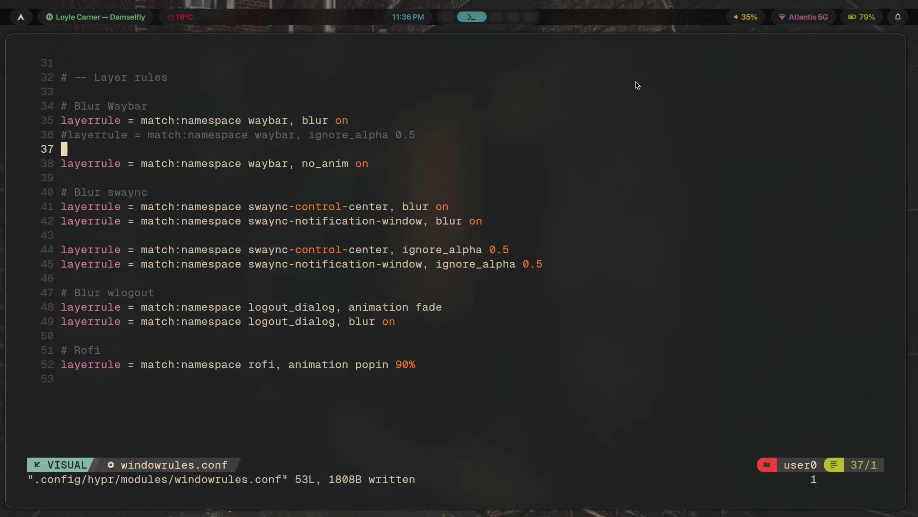
{"action": "key", "text": "super+3"}
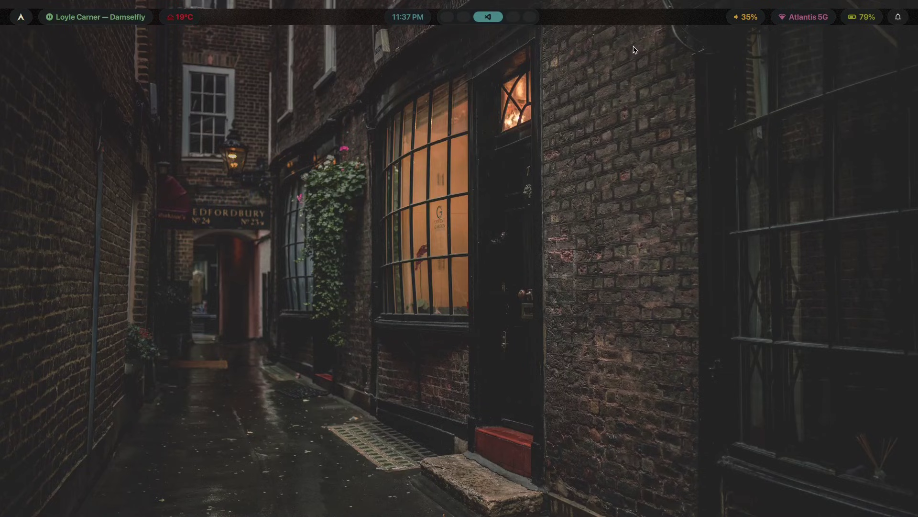
- Switch Waybar to the ultra_minimal layout
{"action": "key", "text": "super+alt+b"}
{"action": "key", "text": "Down"}
{"action": "key", "text": "Down"}
{"action": "key", "text": "Return"}
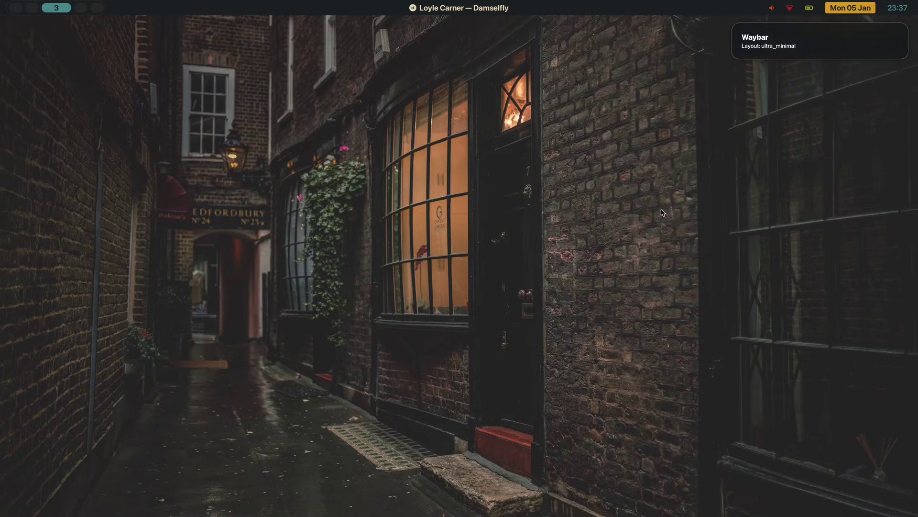
- Switch Waybar back to the velvetline layout and dismiss the layout notifications
{"action": "key", "text": "super+shift+w"}
{"action": "key", "text": "Down"}
{"action": "key", "text": "Down"}
{"action": "key", "text": "Down"}
{"action": "key", "text": "Return"}
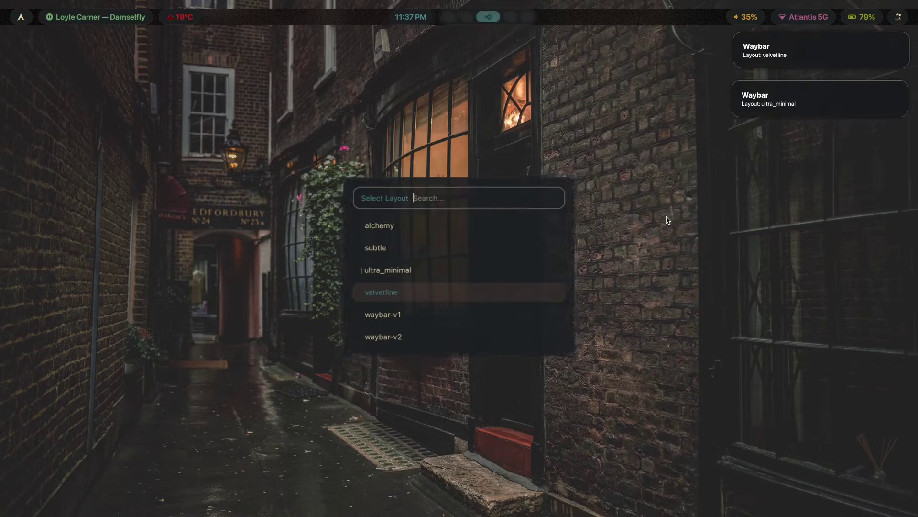
{"action": "left_click", "coordinate": [810, 41]}
{"action": "left_click", "coordinate": [828, 55]}
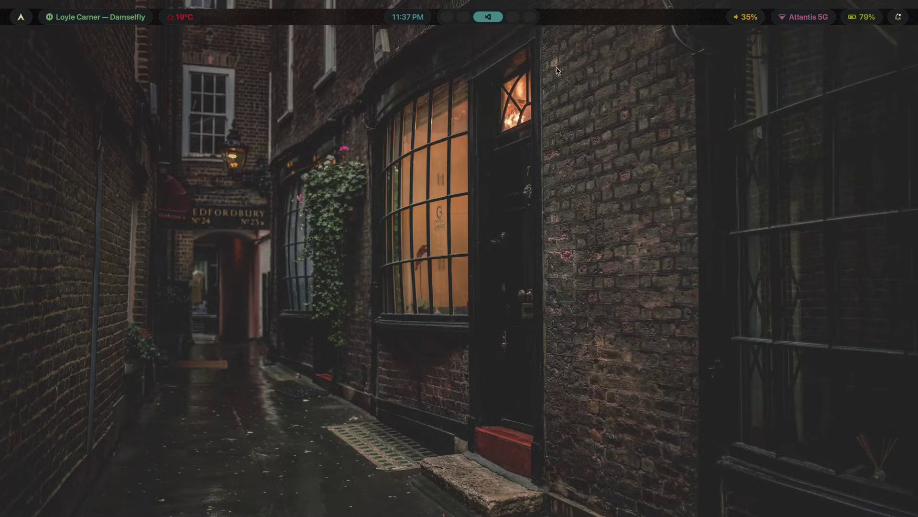
- Return to windowrules.conf on workspace 2, uncomment the waybar ignore_alpha 0.5 rule on line 36 and save the file
{"action": "key", "text": "super+2"}
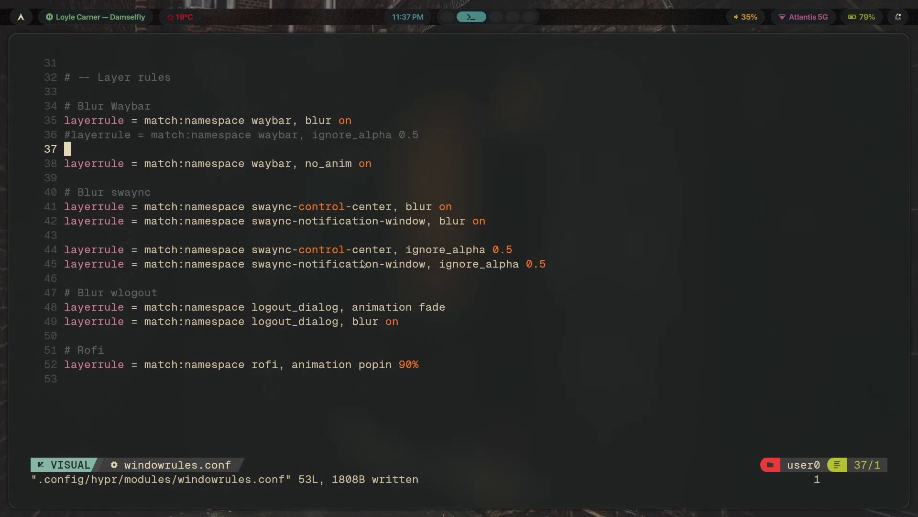
{"action": "key", "text": "Escape"}
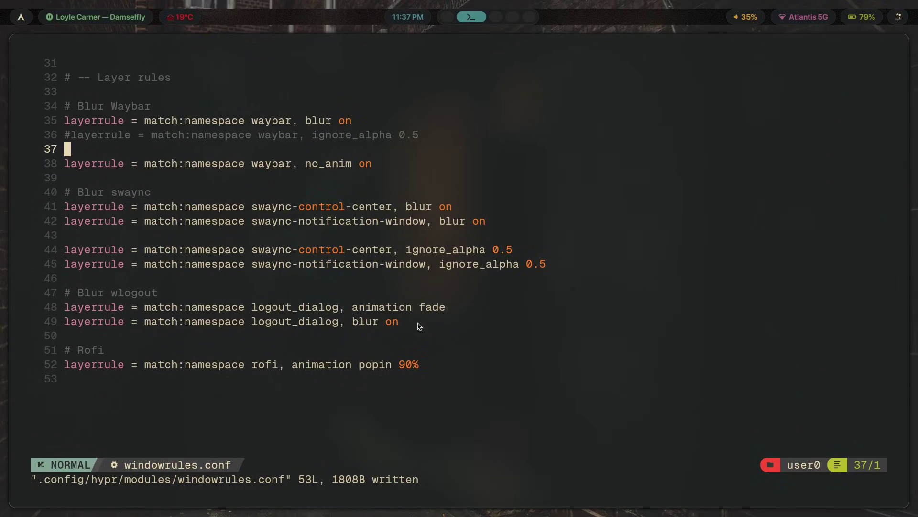
{"action": "key", "text": "u"}
{"action": "key", "text": "ctrl+r"}
{"action": "key", "text": "ctrl+r"}
{"action": "type", "text": "k"}
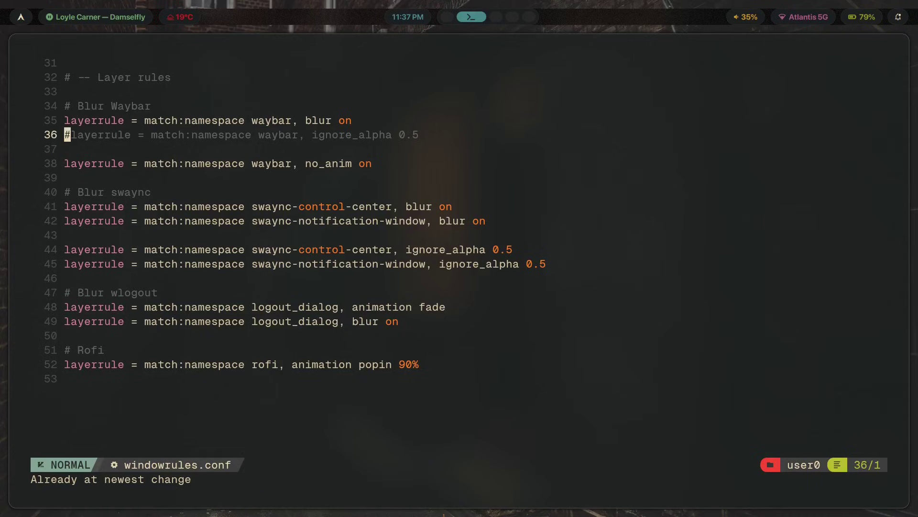
{"action": "type", "text": "xj:w"}
{"action": "key", "text": "Return"}
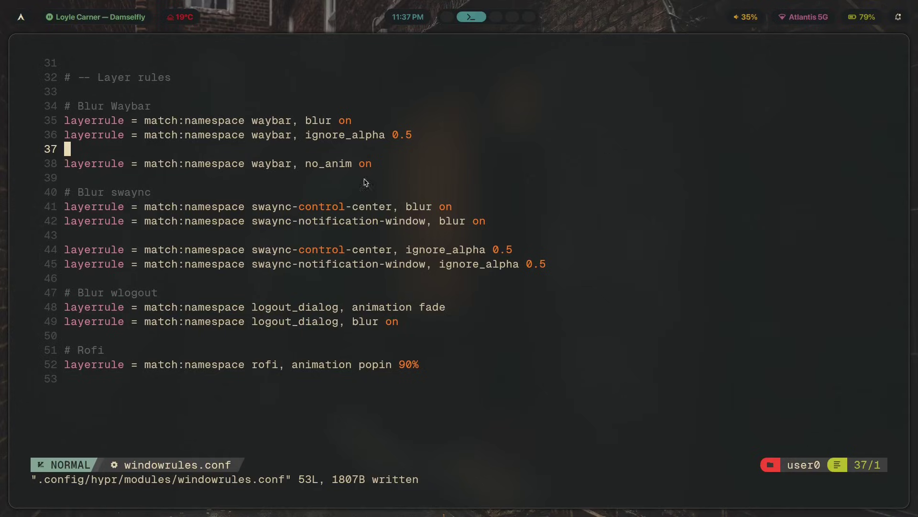
- Highlight the no_anim option in the waybar layer rule on line 38
{"action": "left_click", "coordinate": [258, 168]}
{"action": "left_click_drag", "start_coordinate": [396, 161], "coordinate": [328, 160]}
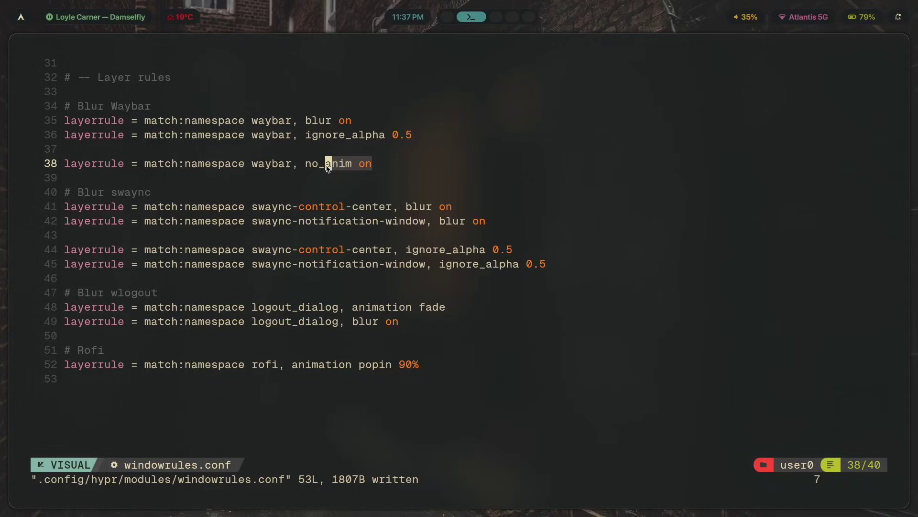
{"action": "left_click", "coordinate": [221, 177]}
- Change the waybar no_anim rule on line 38 to off and save the file
{"action": "left_click", "coordinate": [381, 168]}
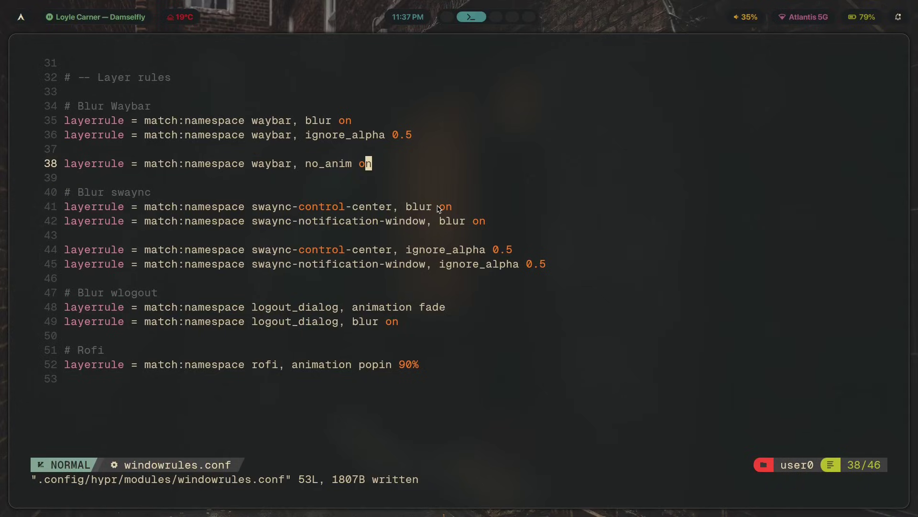
{"action": "key", "text": "x"}
{"action": "key", "text": "x"}
{"action": "type", "text": "anim off"}
{"action": "key", "text": "Escape"}
{"action": "type", "text": "j:w"}
{"action": "key", "text": "Return"}
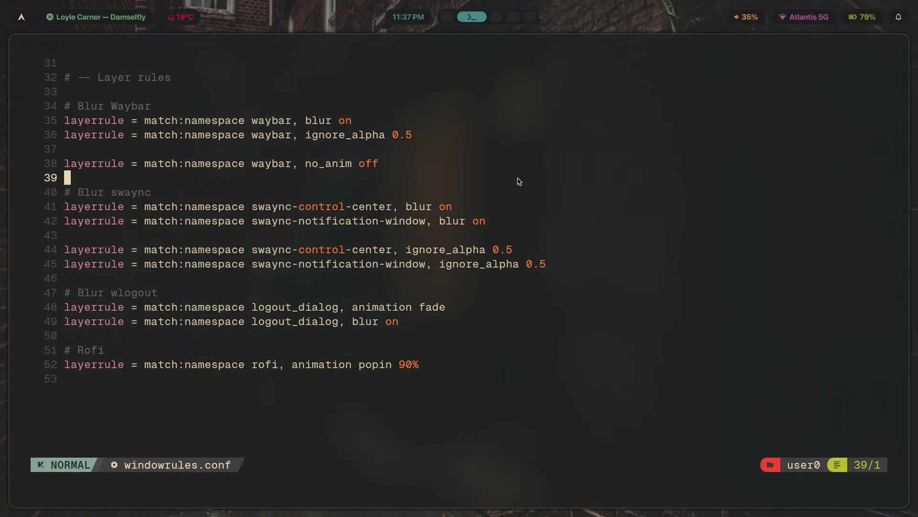
- Set the waybar no_anim rule on line 38 back to on and save the file
{"action": "type", "text": "k"}
{"action": "type", "text": "b"}
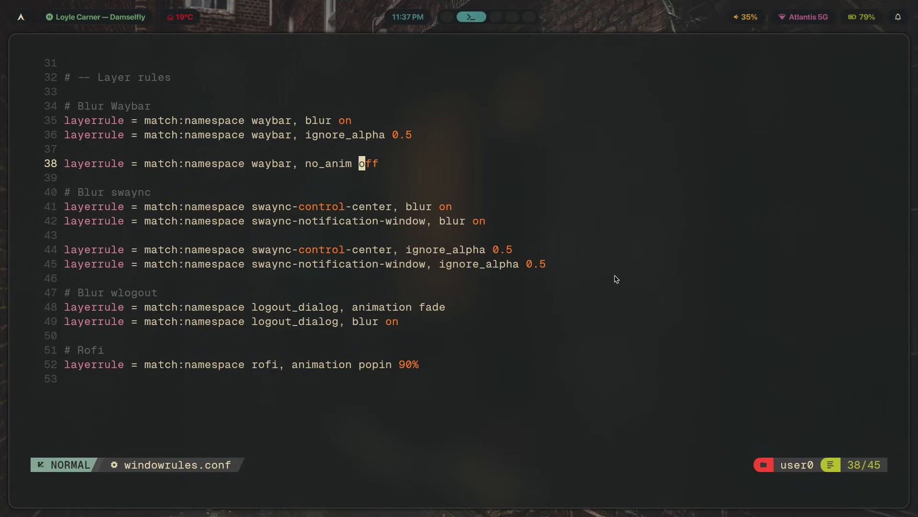
{"action": "type", "text": "cwon"}
{"action": "key", "text": "Escape"}
{"action": "type", "text": "j:w"}
{"action": "key", "text": "Return"}
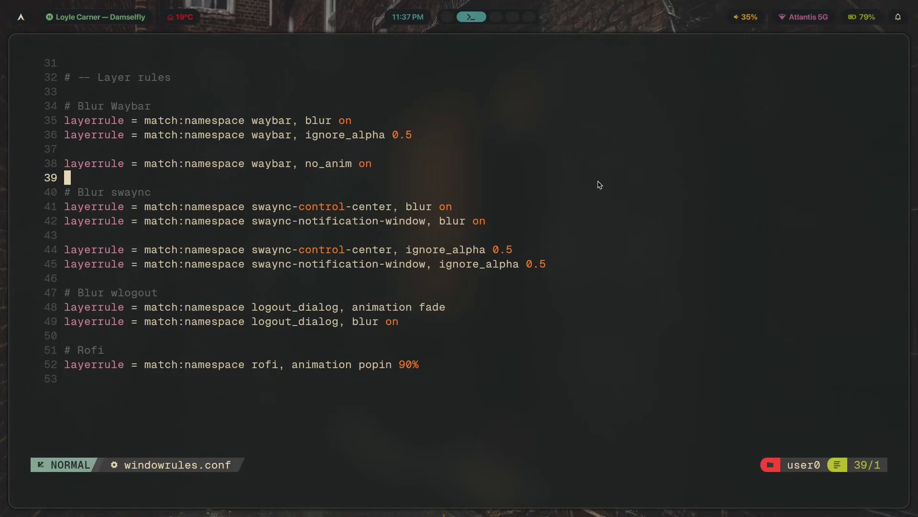
- Point out the on value of the waybar no_anim rule and move the cursor to the blank line 39
{"action": "double_click", "coordinate": [366, 164]}
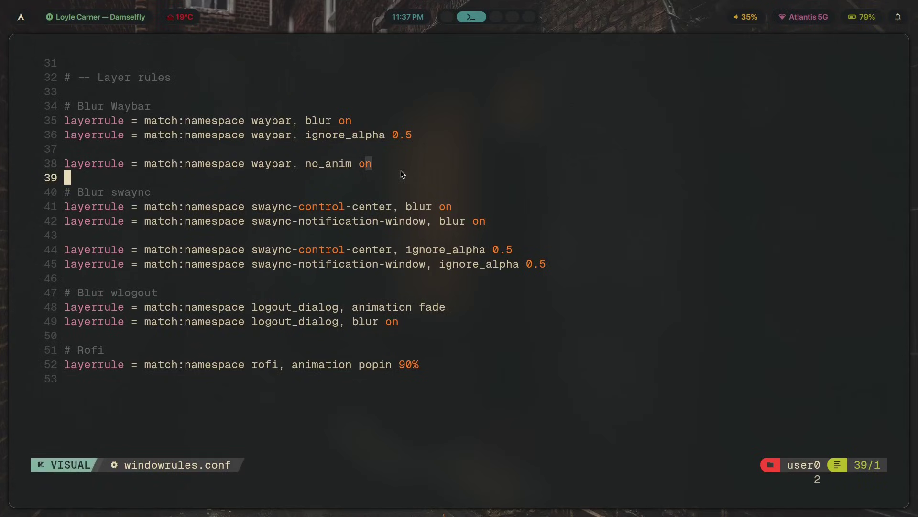
{"action": "left_click", "coordinate": [187, 164]}
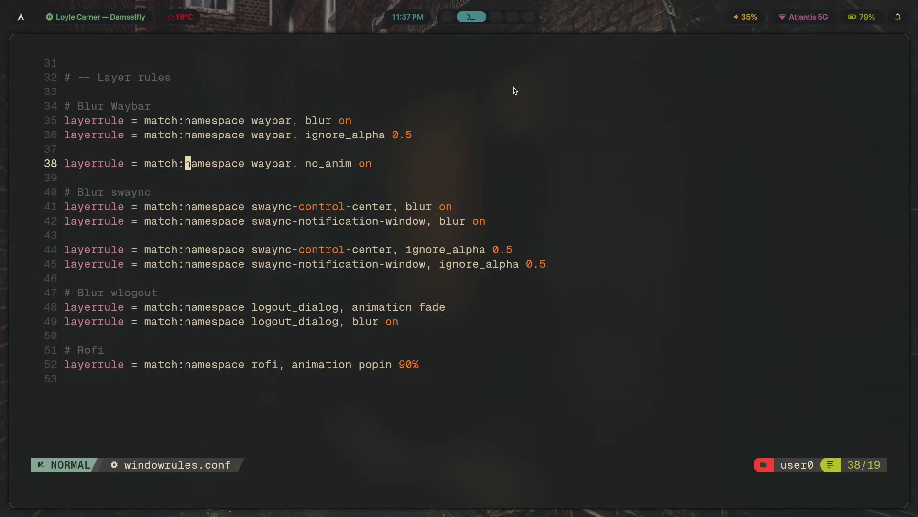
{"action": "left_click", "coordinate": [390, 163]}
{"action": "left_click", "coordinate": [434, 184]}
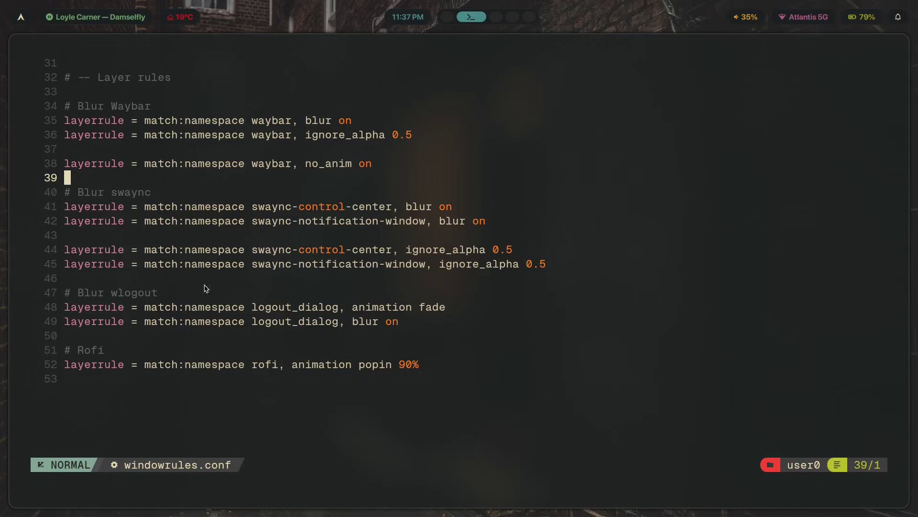
- Highlight the swaync blur rules on lines 41 and 42, including the control-center namespace
{"action": "left_click_drag", "start_coordinate": [489, 223], "coordinate": [67, 179]}
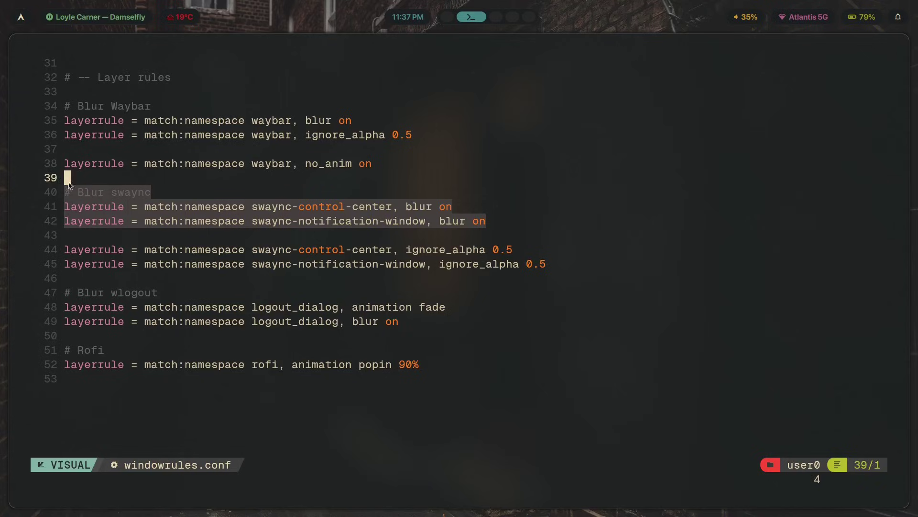
{"action": "left_click", "coordinate": [236, 224]}
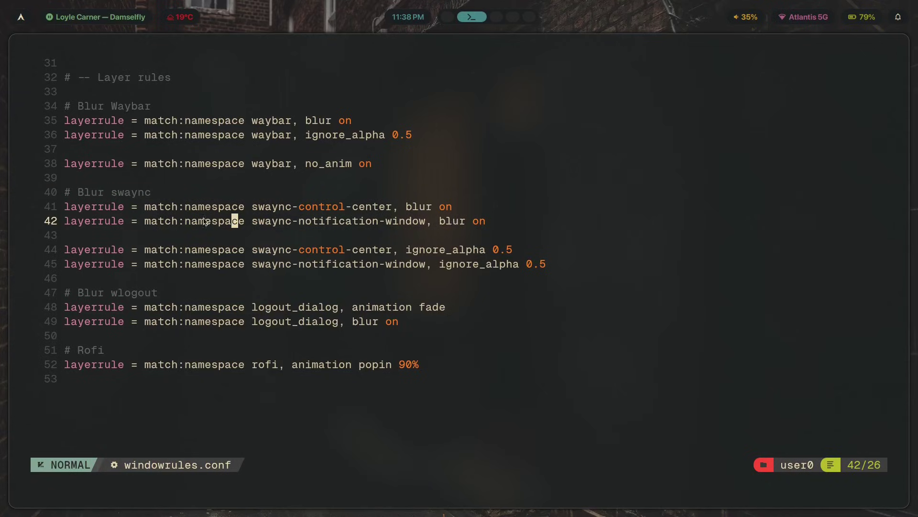
{"action": "left_click_drag", "start_coordinate": [301, 209], "coordinate": [376, 208]}
{"action": "left_click", "coordinate": [545, 217]}
- Open and close the swaync control center, and trigger a volume notification to inspect the blur on both layers
{"action": "key", "text": "super+n"}
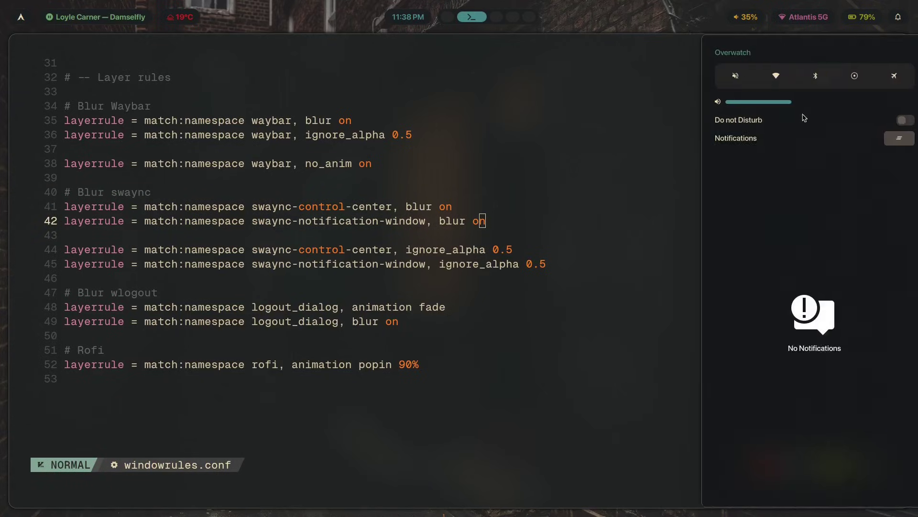
{"action": "key", "text": "super+n"}
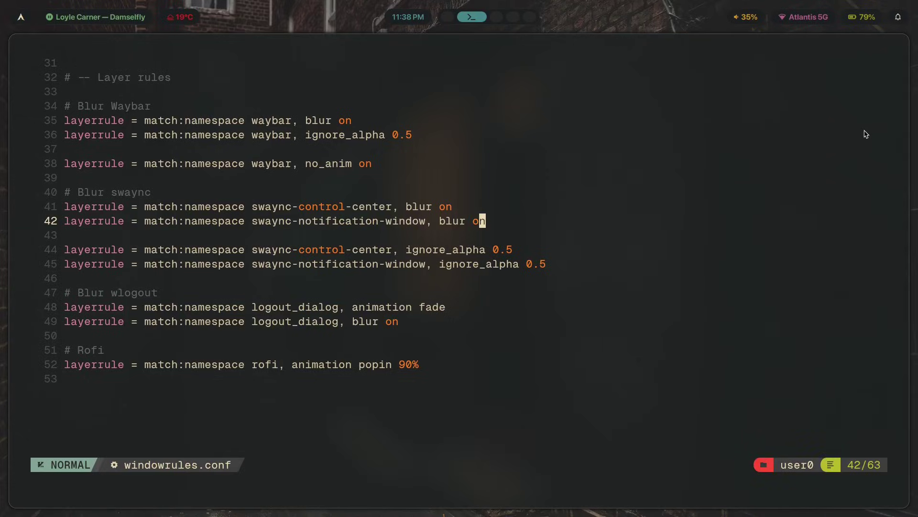
{"action": "key", "text": "XF86AudioRaiseVolume"}
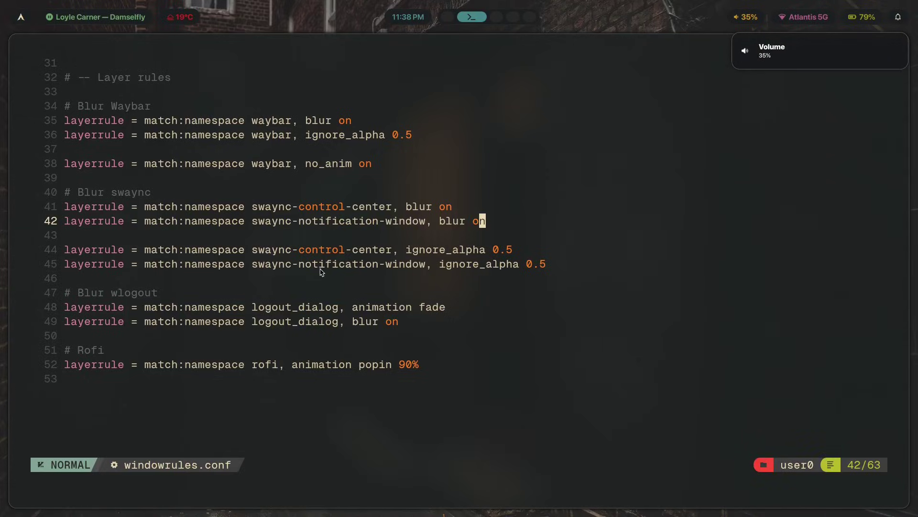
- Highlight the two swaync ignore_alpha 0.5 rules on lines 44 and 45
{"action": "left_click", "coordinate": [321, 270]}
{"action": "left_click_drag", "start_coordinate": [583, 267], "coordinate": [569, 242]}
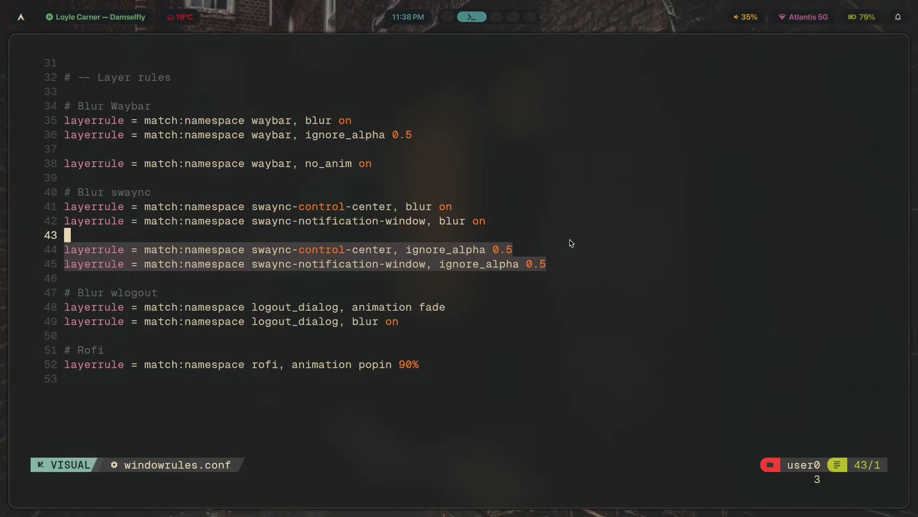
{"action": "left_click", "coordinate": [443, 264]}
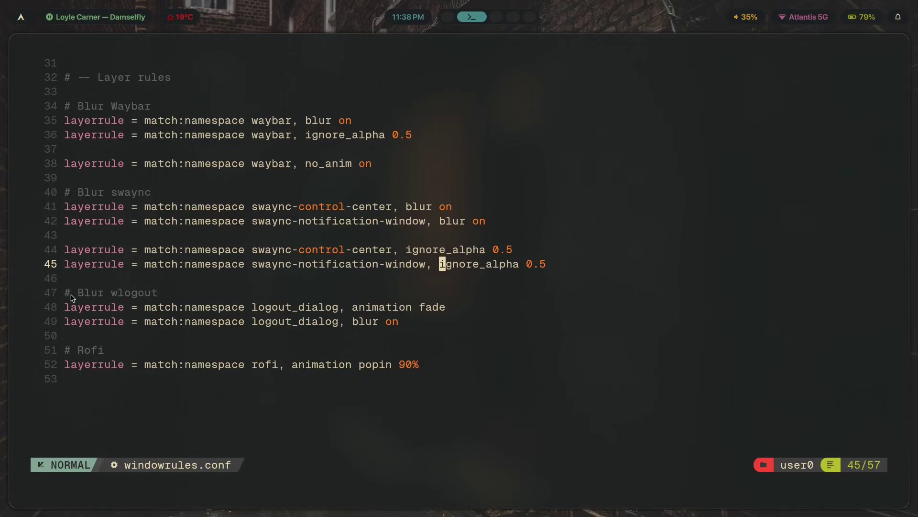
- Comment out the logout_dialog animation fade rule on line 48, save the file and preview the logout menu
{"action": "left_click_drag", "start_coordinate": [355, 312], "coordinate": [442, 309]}
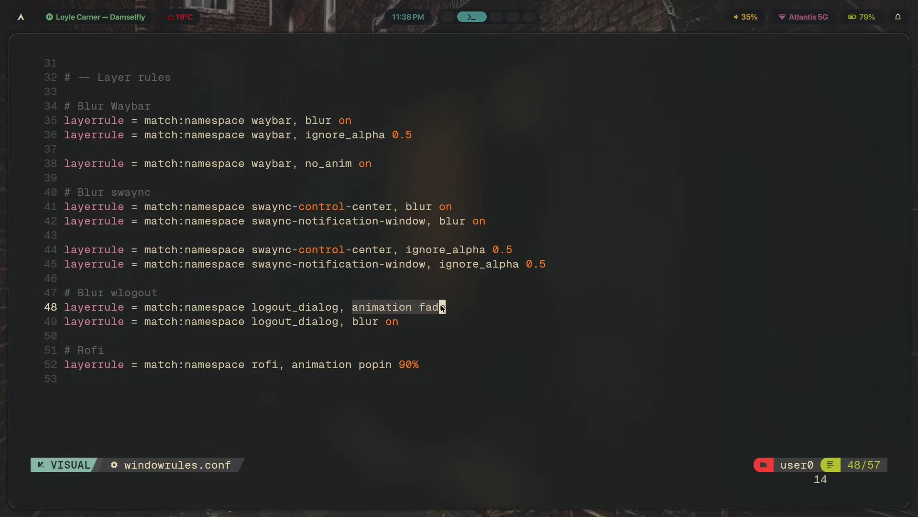
{"action": "key", "text": "Escape"}
{"action": "key", "text": "shift+i"}
{"action": "type", "text": "#"}
{"action": "key", "text": "Escape"}
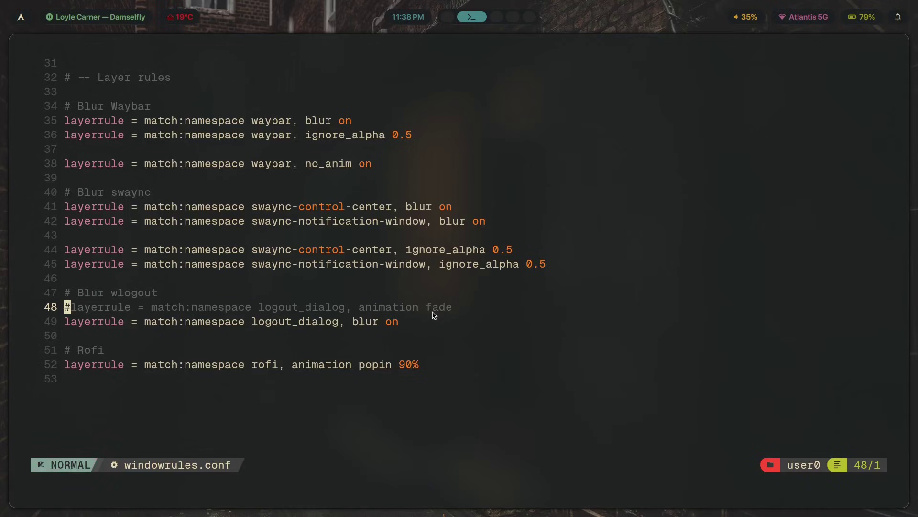
{"action": "key", "text": "j"}
{"action": "key", "text": "colon"}
{"action": "type", "text": "w"}
{"action": "key", "text": "Return"}
{"action": "key", "text": "super+Escape"}
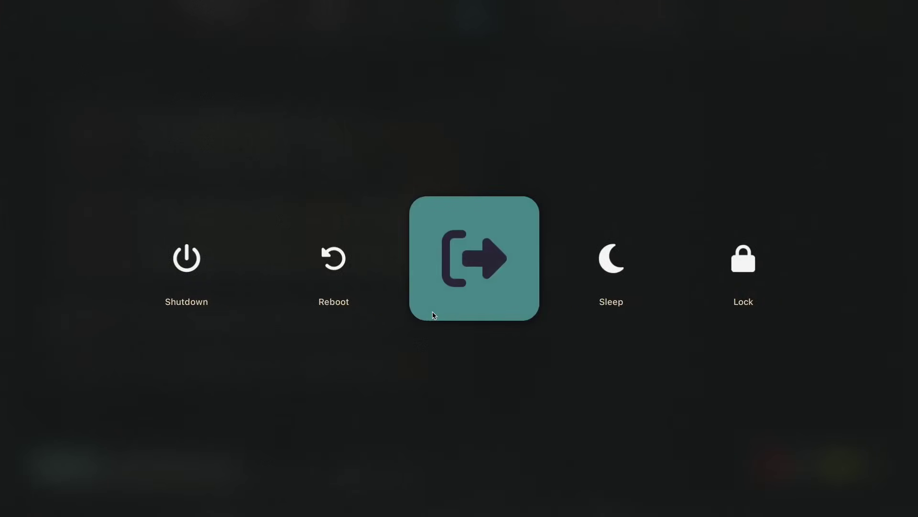
{"action": "key", "text": "Escape"}
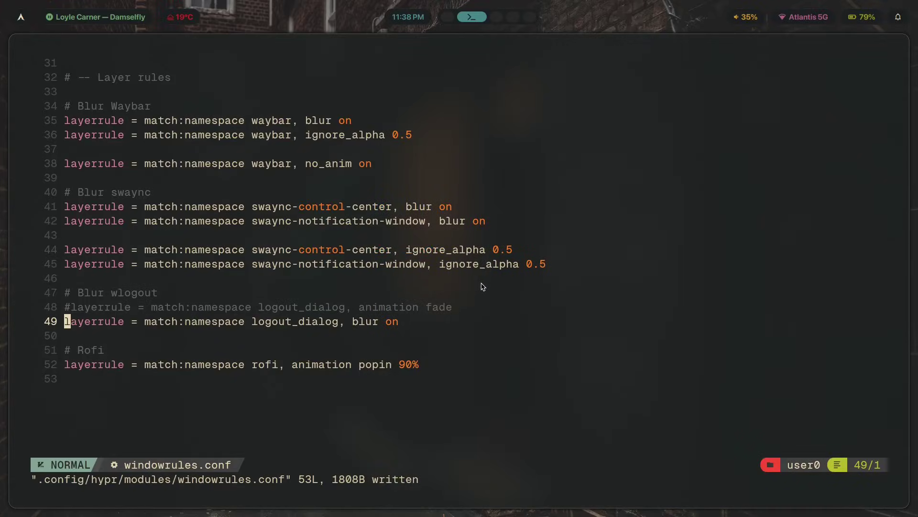
- Uncomment the logout_dialog animation fade rule on line 48, save the file and preview the logout menu again
{"action": "key", "text": "k"}
{"action": "key", "text": "d"}
{"action": "key", "text": "l"}
{"action": "key", "text": "j"}
{"action": "key", "text": "colon"}
{"action": "type", "text": "w"}
{"action": "key", "text": "Return"}
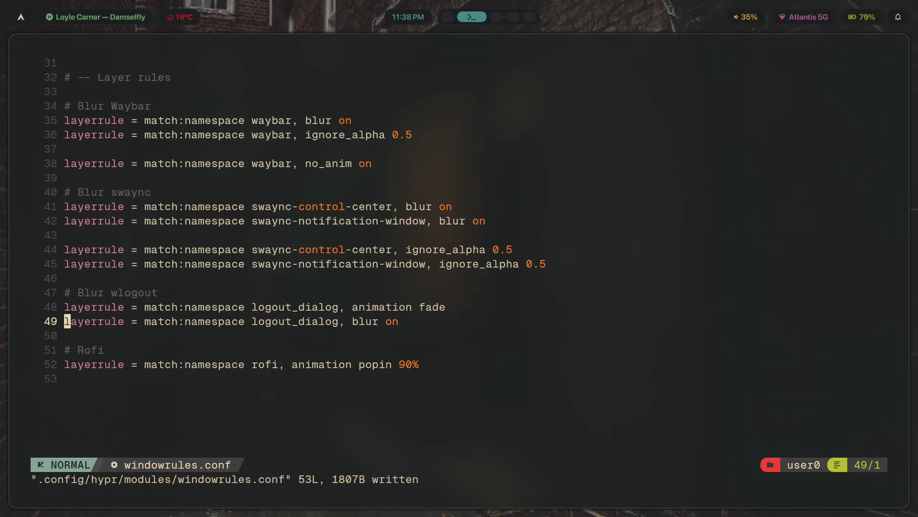
{"action": "key", "text": "super+Escape"}
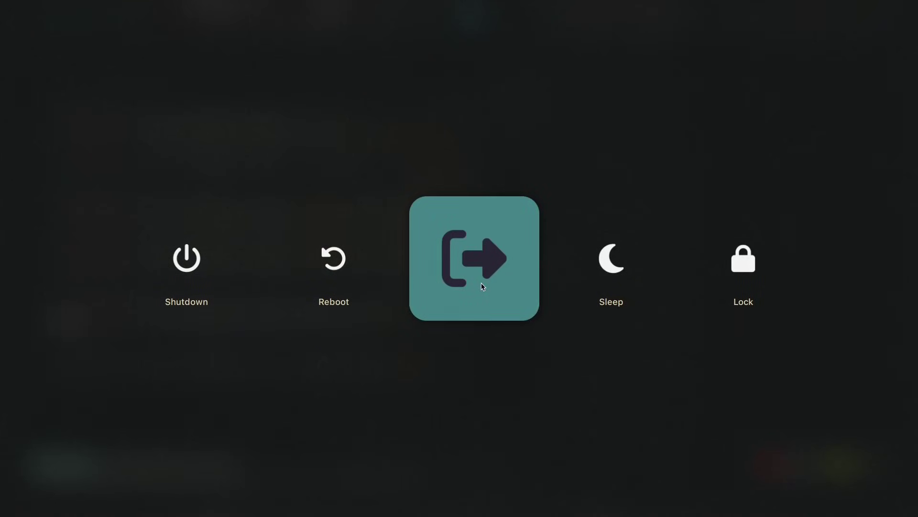
{"action": "key", "text": "Escape"}
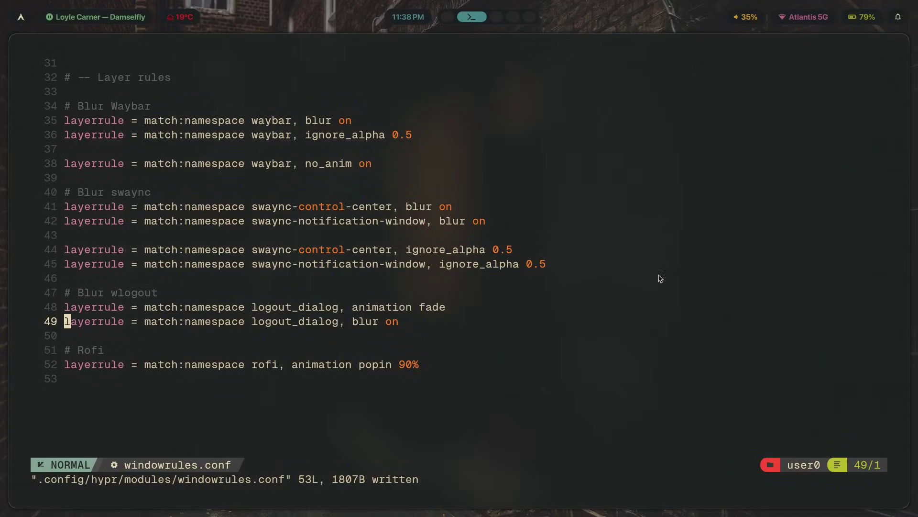
- Highlight blur on in the logout_dialog rule on line 49 and move the cursor to the end of the file
{"action": "key", "text": "dollar"}
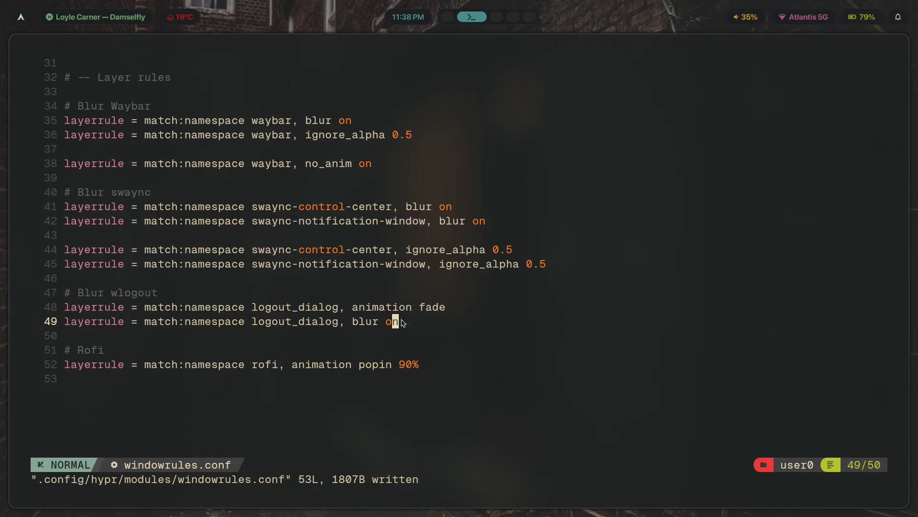
{"action": "left_click_drag", "start_coordinate": [394, 324], "coordinate": [355, 321]}
{"action": "left_click", "coordinate": [441, 412]}
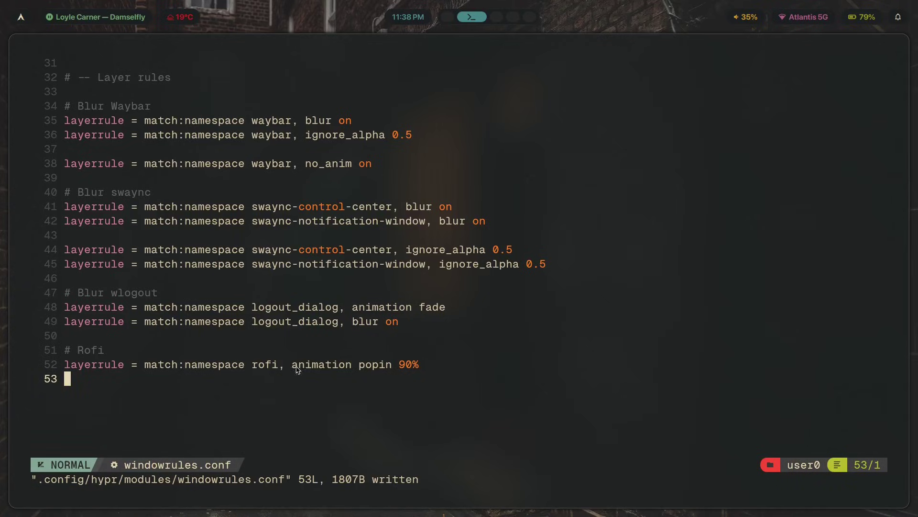
- Highlight the animation option in the rofi rule on line 52 and preview the rofi launcher
{"action": "scroll", "coordinate": [143, 296], "scroll_direction": "down", "scroll_amount": 2}
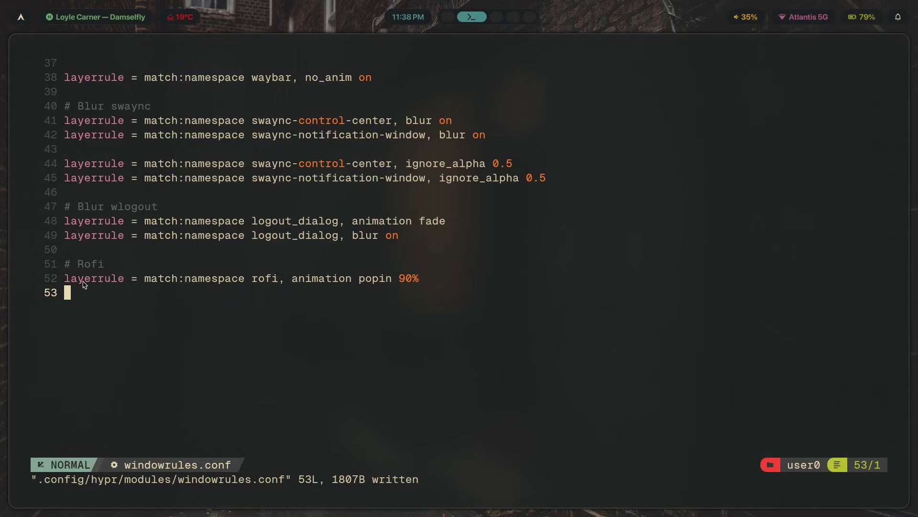
{"action": "left_click_drag", "start_coordinate": [354, 282], "coordinate": [293, 282]}
{"action": "left_click", "coordinate": [352, 293]}
{"action": "key", "text": "super+r"}
{"action": "key", "text": "super+space"}
{"action": "key", "text": "Escape"}
- Comment out the rofi animation popin 90% rule on line 52 with # and save the file
{"action": "type", "text": "kI#"}
{"action": "key", "text": "Escape"}
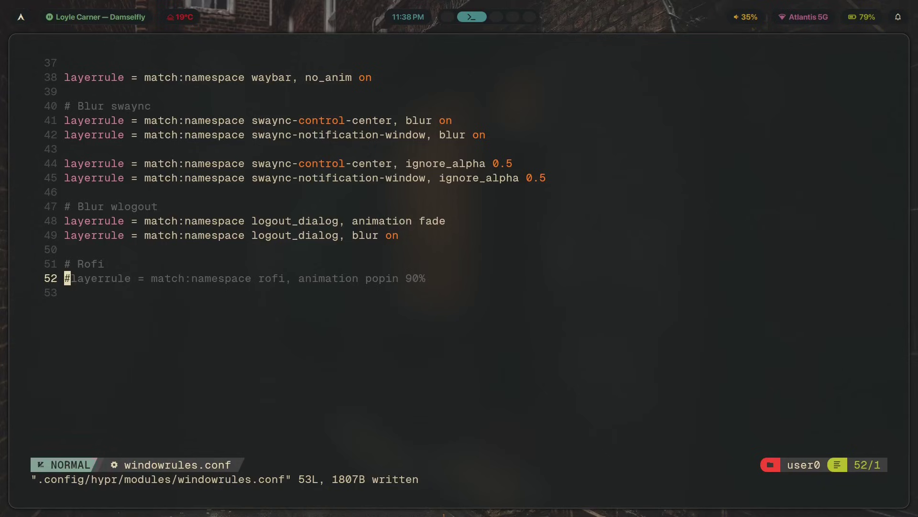
{"action": "key", "text": "colon"}
{"action": "type", "text": "w"}
{"action": "key", "text": "Return"}
- Open, close and reopen the rofi launcher to inspect its animation with the popin rule disabled
{"action": "key", "text": "super+d"}
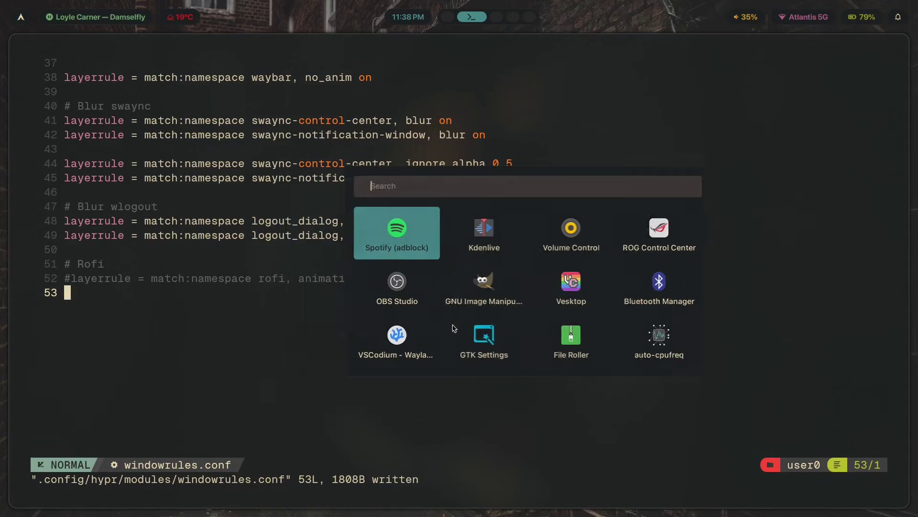
{"action": "key", "text": "Escape"}
{"action": "key", "text": "super+d"}
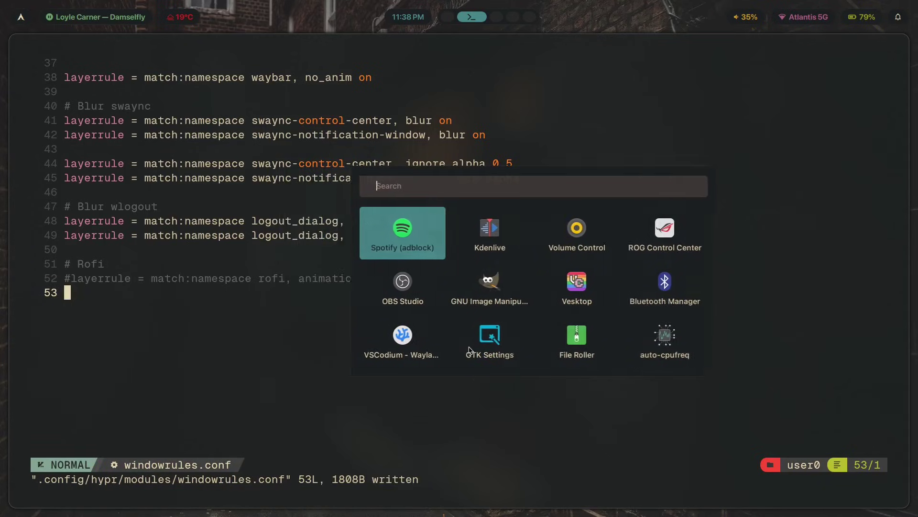
- Dismiss and reopen the rofi launcher repeatedly to compare its default slide animation, ending with it closed
{"action": "key", "text": "Escape"}
{"action": "key", "text": "super+d"}
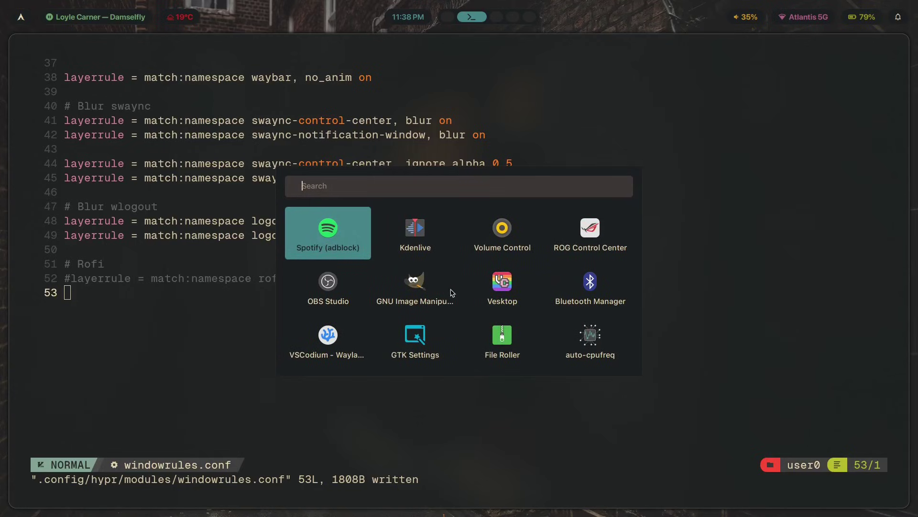
{"action": "key", "text": "Escape"}
{"action": "key", "text": "super+d"}
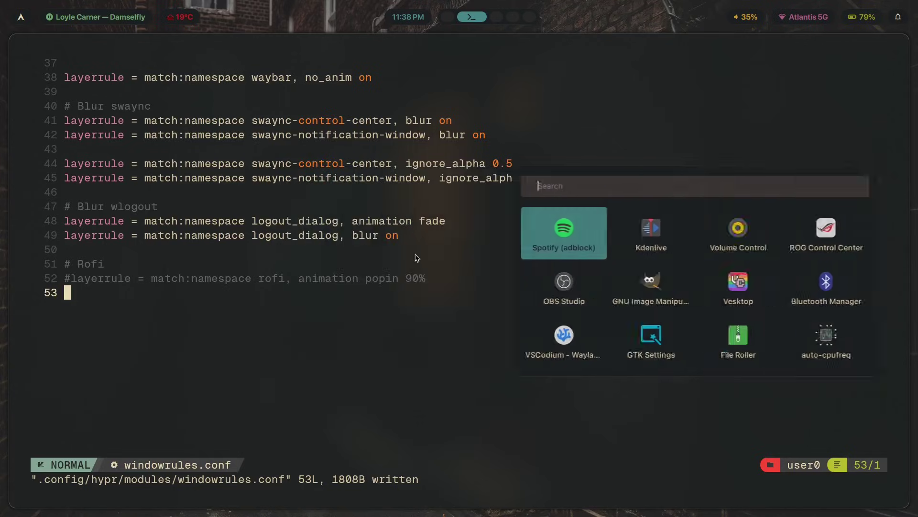
{"action": "key", "text": "Escape"}
- Undo commenting out the rofi rule on line 52, set its popin animation to 95% and save the file
{"action": "key", "text": "u"}
{"action": "key", "text": "shift+4"}
{"action": "type", "text": "h"}
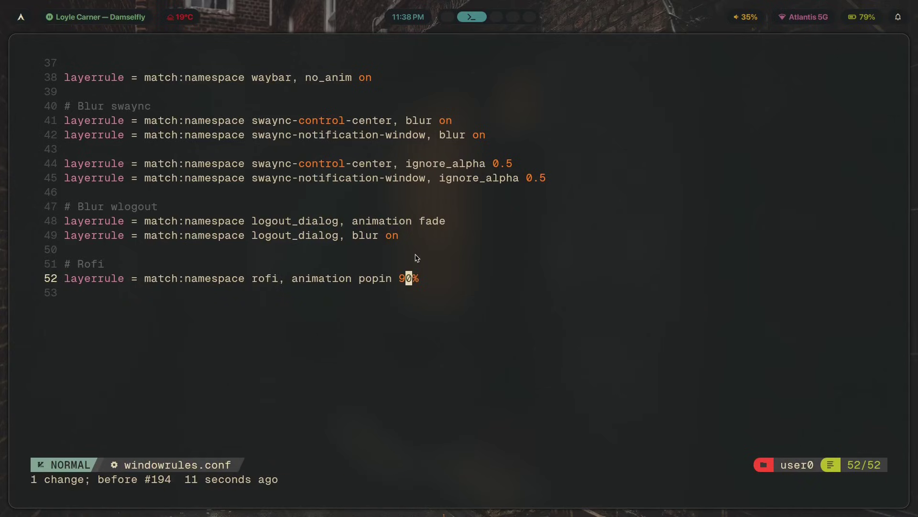
{"action": "type", "text": "r5j:w"}
{"action": "key", "text": "Return"}
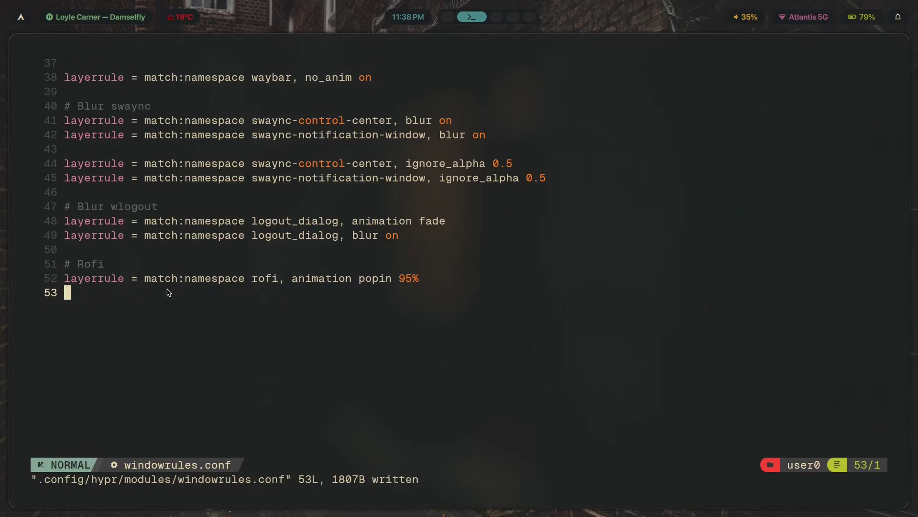
- Preview the popin 95% animation on the rofi app launcher and theme selector, closing each one
{"action": "key", "text": "super+d"}
{"action": "key", "text": "Escape"}
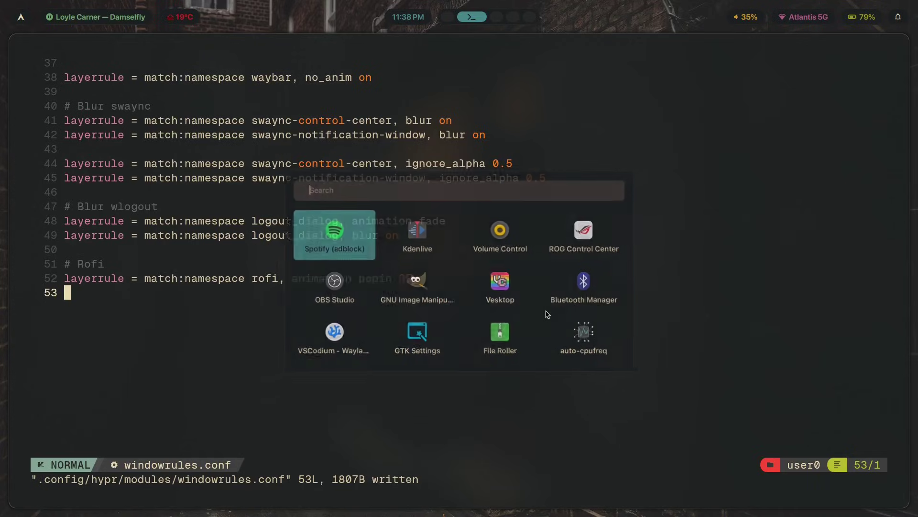
{"action": "key", "text": "super+t"}
{"action": "scroll", "coordinate": [479, 302], "scroll_direction": "down", "scroll_amount": 6}
{"action": "scroll", "coordinate": [488, 316], "scroll_direction": "up", "scroll_amount": 5}
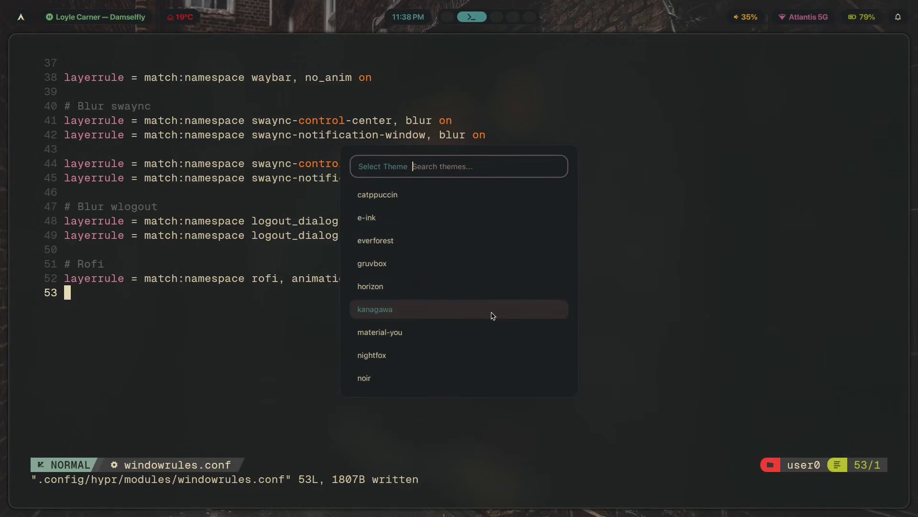
{"action": "key", "text": "Escape"}
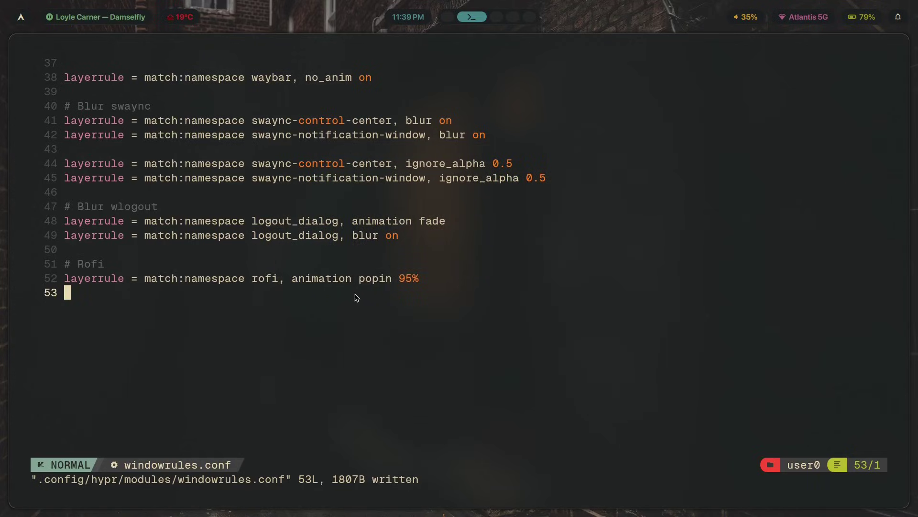
- Preview the rofi layout selector twice, looking through its layouts without choosing any
{"action": "key", "text": "super+w"}
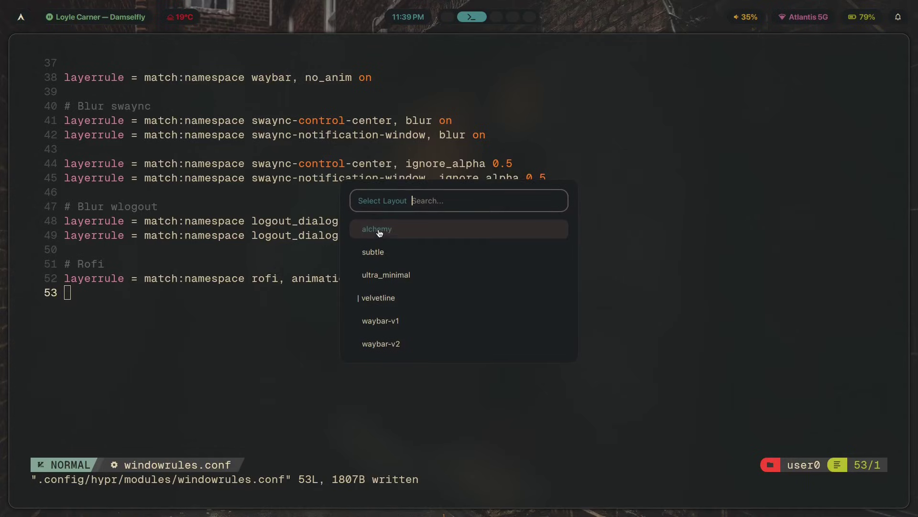
{"action": "key", "text": "Escape"}
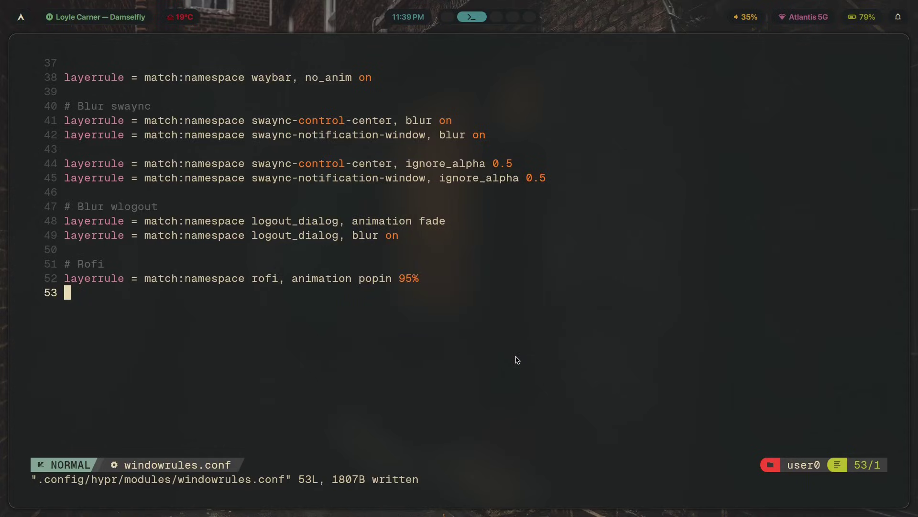
{"action": "key", "text": "super+w"}
{"action": "scroll", "coordinate": [431, 298], "scroll_direction": "down", "scroll_amount": 5}
{"action": "key", "text": "Escape"}
- Browse the rofi theme selector to the end of its list, close it, and briefly open another rofi menu
{"action": "key", "text": "super+t"}
{"action": "scroll", "coordinate": [417, 286], "scroll_direction": "down", "scroll_amount": 2}
{"action": "scroll", "coordinate": [417, 285], "scroll_direction": "down", "scroll_amount": 15}
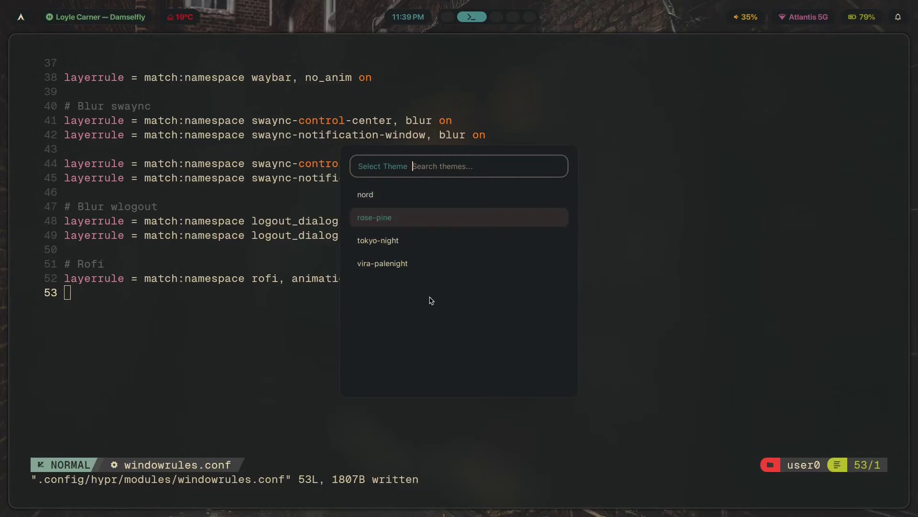
{"action": "scroll", "coordinate": [450, 325], "scroll_direction": "down", "scroll_amount": 6}
{"action": "key", "text": "Escape"}
{"action": "key", "text": "super+space"}
{"action": "key", "text": "Escape"}
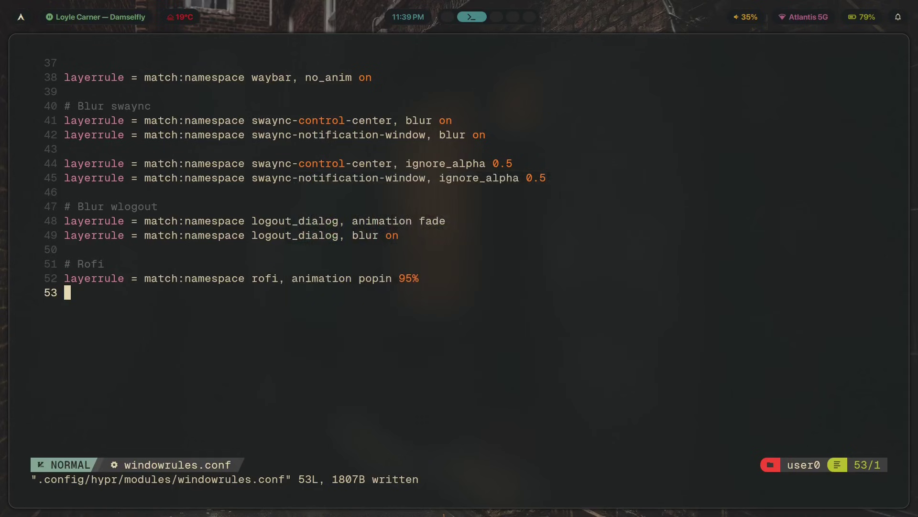
- Switch to the Hyprland Wiki and examine the Layer Rules effects table, including the no_anim, blur and ignore_alpha entries
{"action": "key", "text": "super+1"}
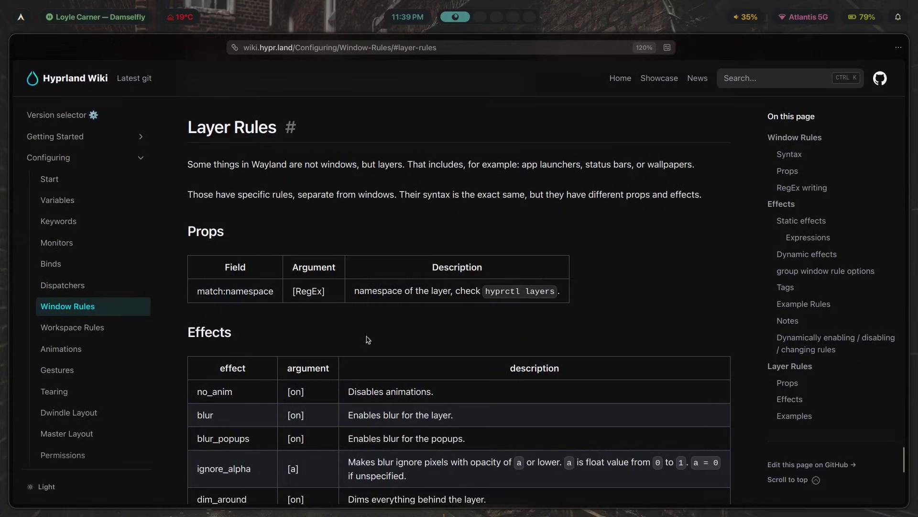
{"action": "scroll", "coordinate": [472, 431], "scroll_direction": "down", "scroll_amount": 5}
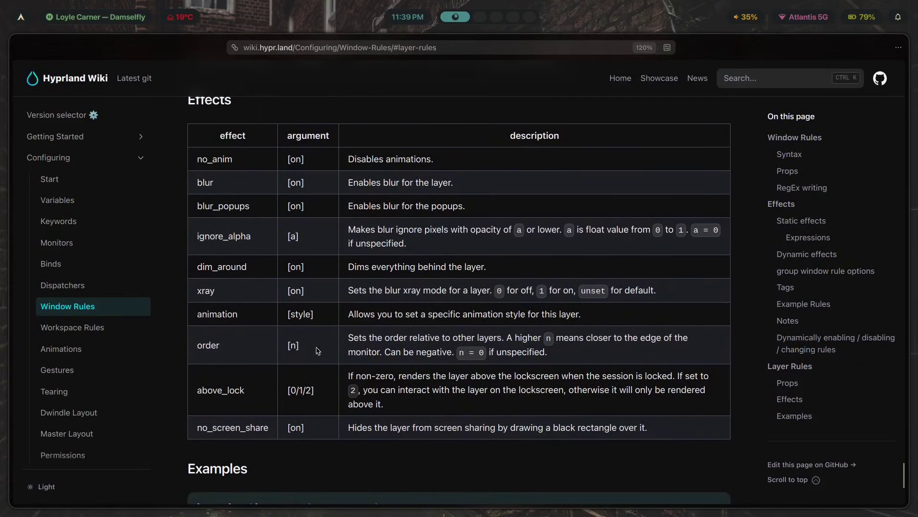
{"action": "scroll", "coordinate": [255, 229], "scroll_direction": "up", "scroll_amount": 2}
{"action": "scroll", "coordinate": [255, 228], "scroll_direction": "down", "scroll_amount": 3}
{"action": "left_click_drag", "start_coordinate": [203, 159], "coordinate": [233, 159]}
{"action": "left_click", "coordinate": [207, 182]}
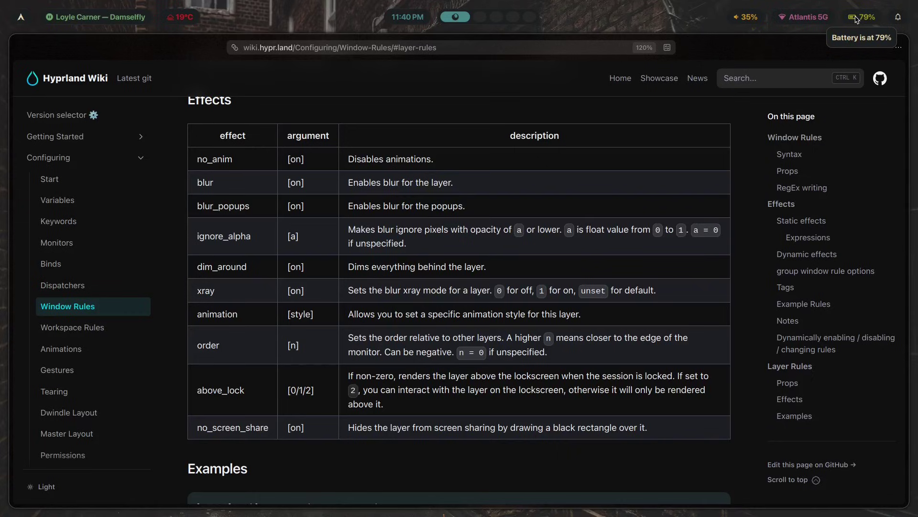
{"action": "mouse_move", "coordinate": [255, 210]}
{"action": "left_mouse_down"}
{"action": "mouse_move", "coordinate": [159, 209]}
{"action": "mouse_move", "coordinate": [264, 213]}
{"action": "left_mouse_up"}
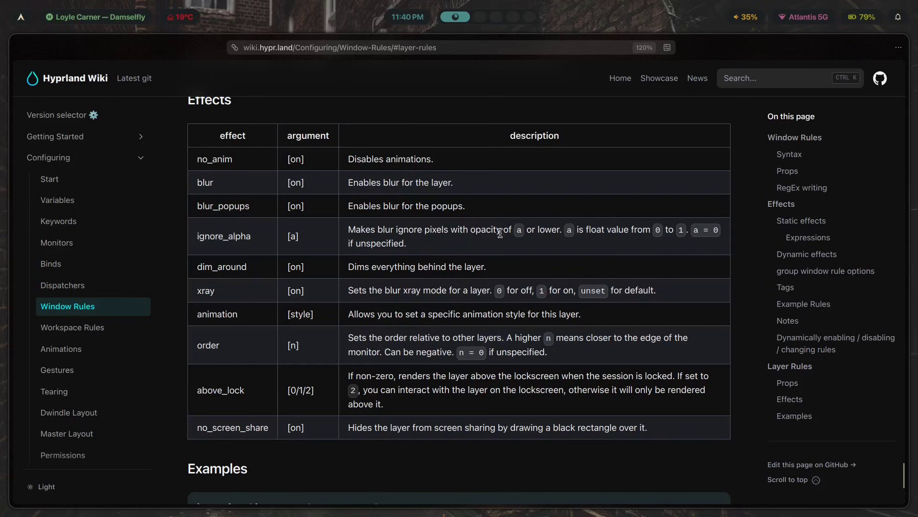
{"action": "scroll", "coordinate": [479, 249], "scroll_direction": "down", "scroll_amount": 2}
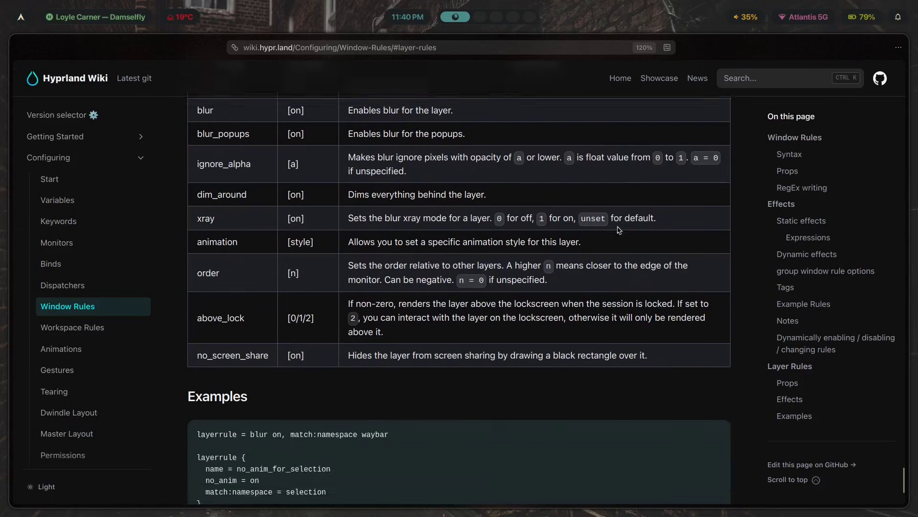
{"action": "scroll", "coordinate": [439, 264], "scroll_direction": "up", "scroll_amount": 2}
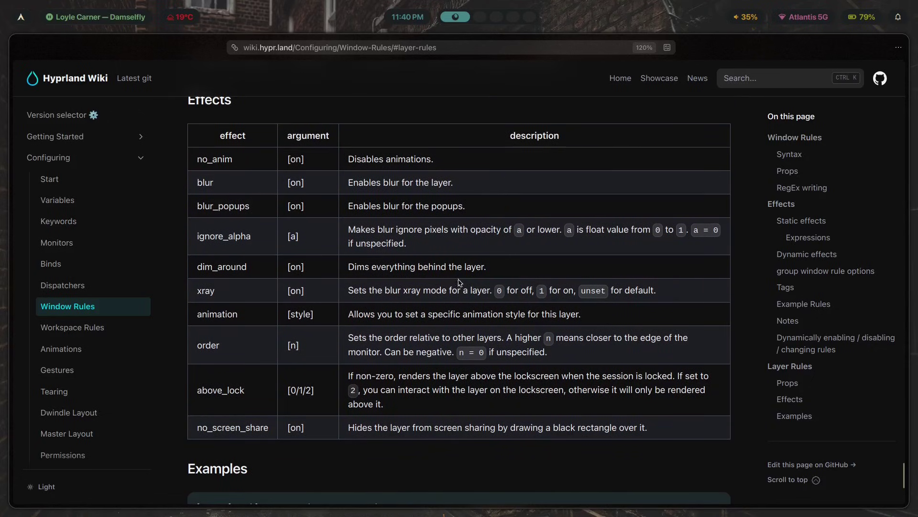
- Open and close the rofi launcher twice over the wiki page to examine how it appears above the window
{"action": "key", "text": "super+r"}
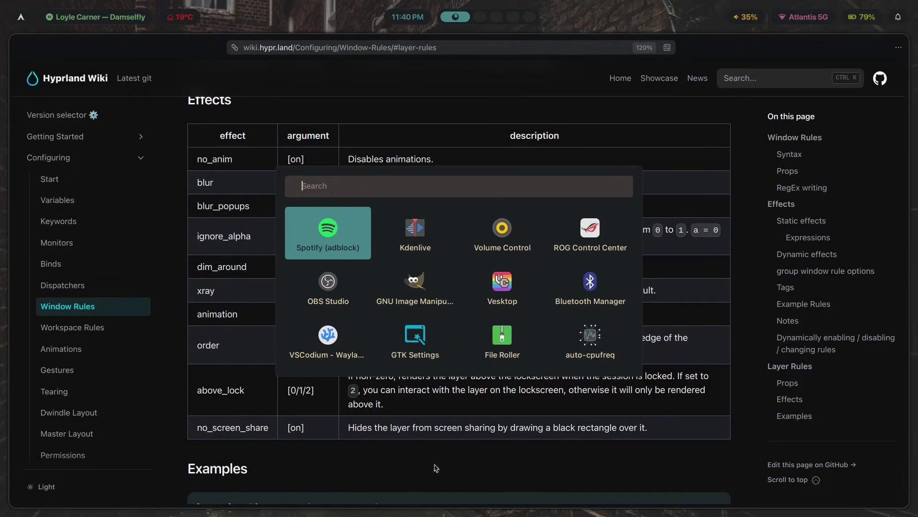
{"action": "key", "text": "Escape"}
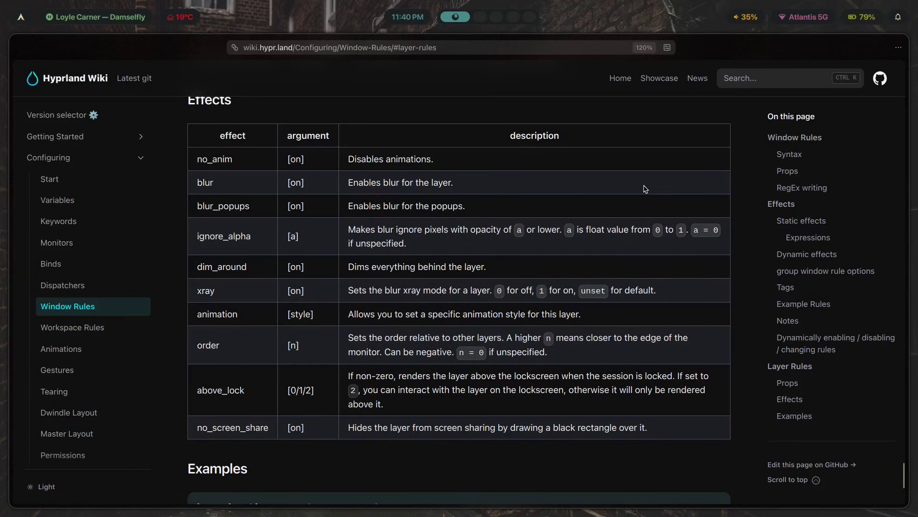
{"action": "key", "text": "super+r"}
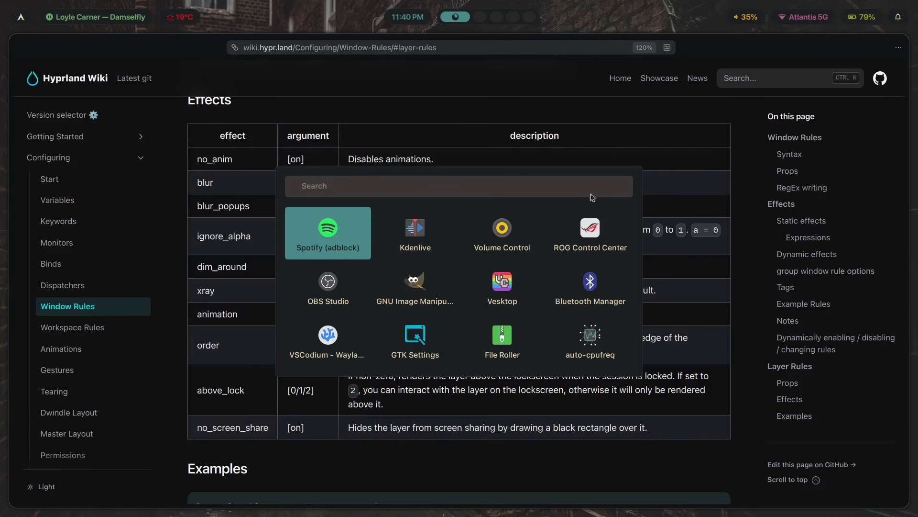
{"action": "key", "text": "Escape"}
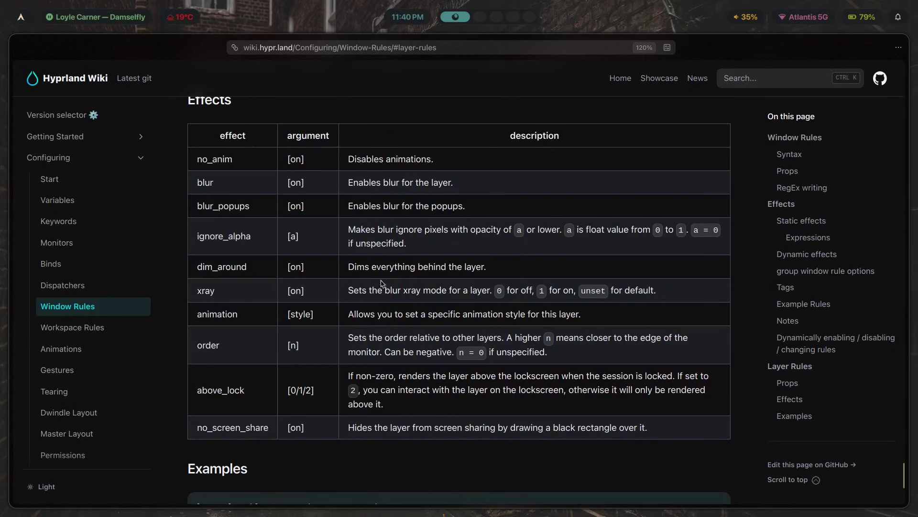
- Highlight the animation, above_lock and no_screen_share entries in the wiki's layer effects table while reading them
{"action": "left_click_drag", "start_coordinate": [349, 316], "coordinate": [539, 318]}
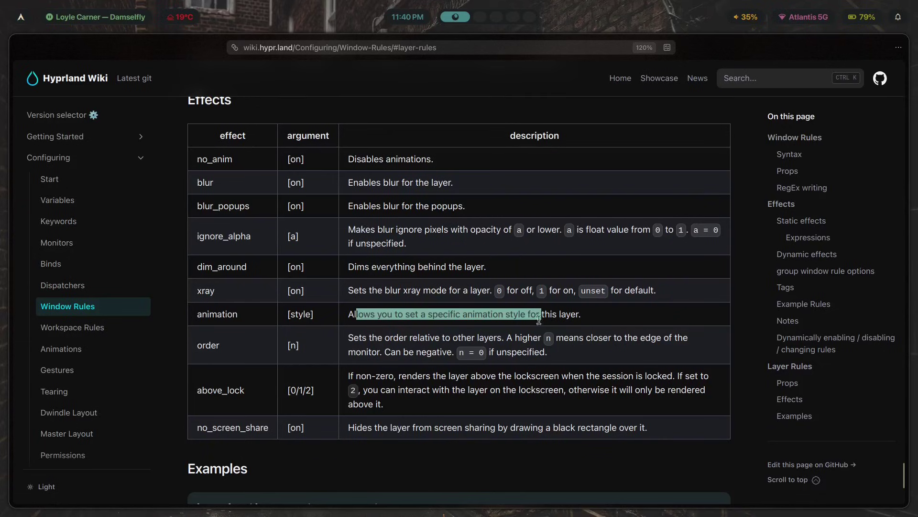
{"action": "left_click", "coordinate": [377, 333]}
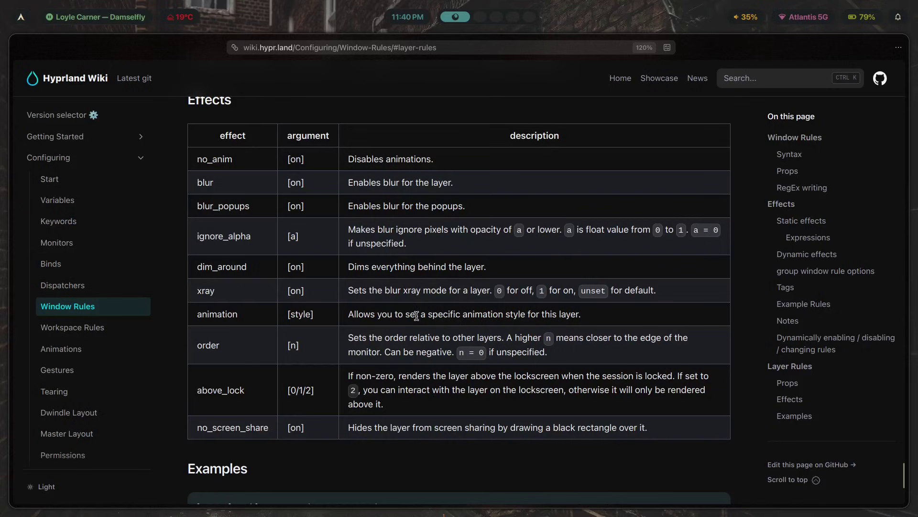
{"action": "scroll", "coordinate": [540, 328], "scroll_direction": "down", "scroll_amount": 3}
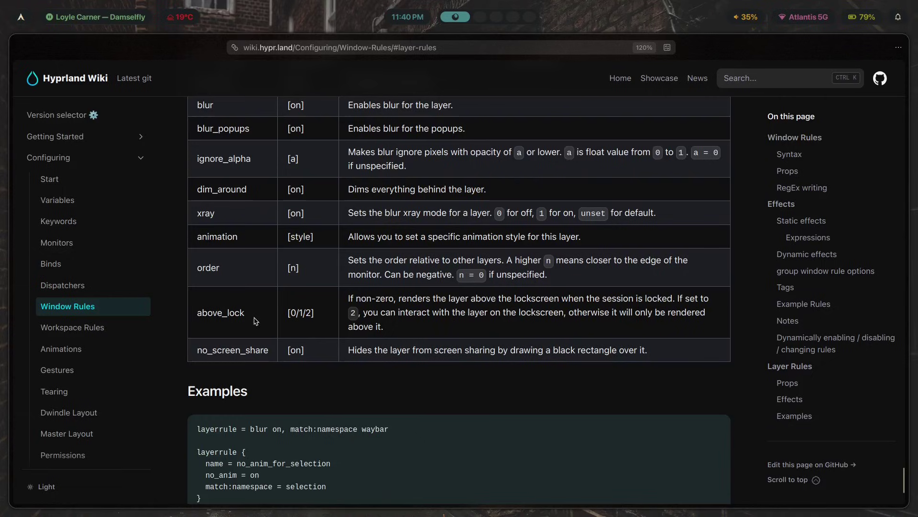
{"action": "left_click_drag", "start_coordinate": [255, 321], "coordinate": [201, 322]}
{"action": "left_click", "coordinate": [285, 323]}
{"action": "scroll", "coordinate": [345, 330], "scroll_direction": "down", "scroll_amount": 3}
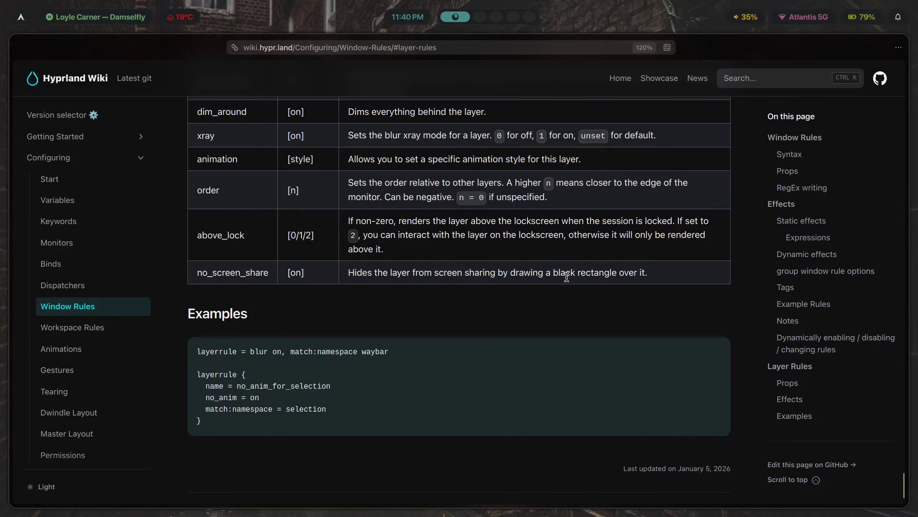
{"action": "left_click_drag", "start_coordinate": [652, 275], "coordinate": [252, 283]}
{"action": "left_click", "coordinate": [277, 264]}
- Examine the wiki's layer rule examples, highlighting the one-line waybar blur rule and the no_anim_for_selection block
{"action": "scroll", "coordinate": [350, 309], "scroll_direction": "down", "scroll_amount": 3}
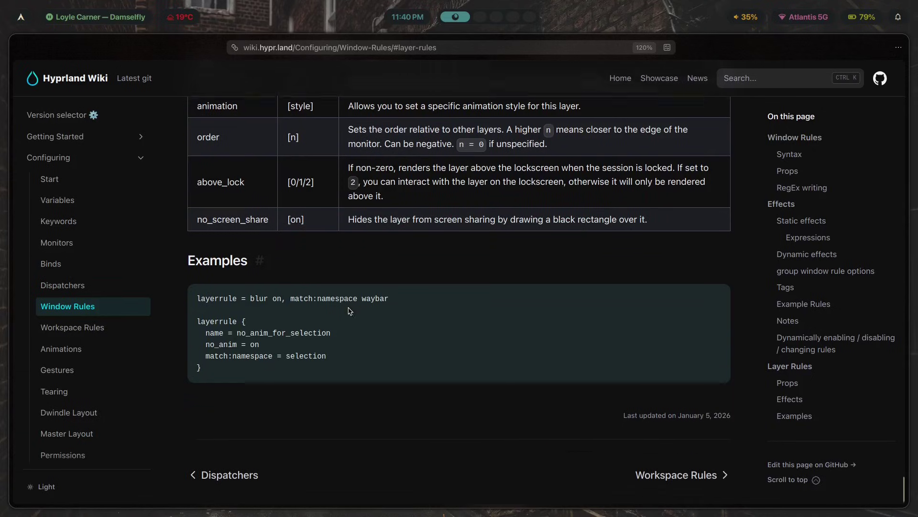
{"action": "left_click_drag", "start_coordinate": [242, 353], "coordinate": [197, 297]}
{"action": "left_click", "coordinate": [298, 316]}
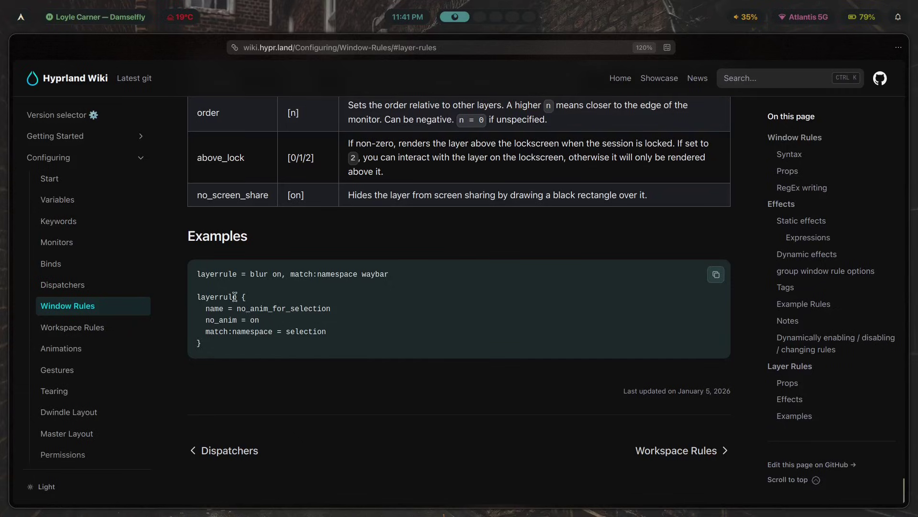
{"action": "left_click_drag", "start_coordinate": [408, 279], "coordinate": [201, 274]}
{"action": "left_click", "coordinate": [276, 330]}
{"action": "left_click_drag", "start_coordinate": [201, 274], "coordinate": [353, 275]}
{"action": "left_click", "coordinate": [355, 313]}
{"action": "left_click_drag", "start_coordinate": [218, 355], "coordinate": [332, 311]}
{"action": "left_click", "coordinate": [223, 320]}
{"action": "left_click", "coordinate": [253, 330]}
{"action": "left_click_drag", "start_coordinate": [410, 283], "coordinate": [194, 281]}
{"action": "left_click", "coordinate": [244, 292]}
- Check windowrules.conf briefly, then return to the start of the wiki's Layer Rules section
{"action": "key", "text": "super+2"}
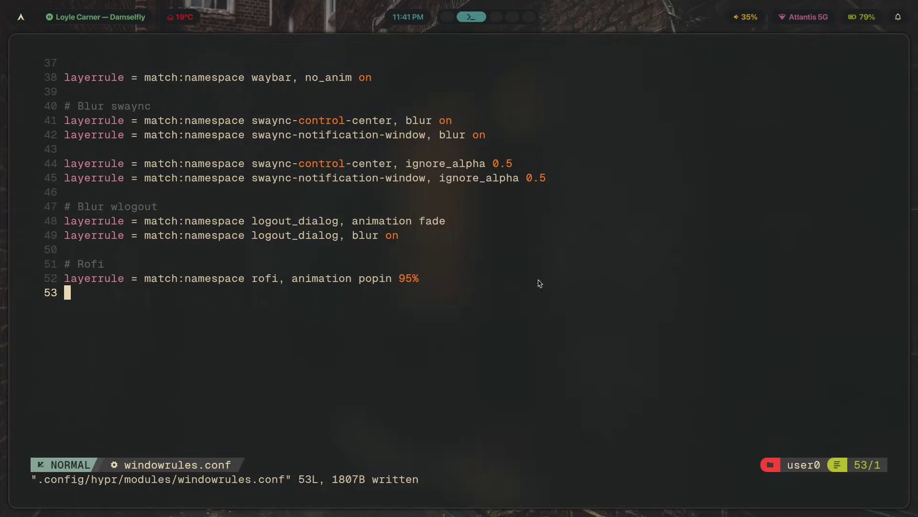
{"action": "key", "text": "super+1"}
{"action": "scroll", "coordinate": [381, 403], "scroll_direction": "up", "scroll_amount": 4}
{"action": "scroll", "coordinate": [381, 403], "scroll_direction": "up", "scroll_amount": 5}
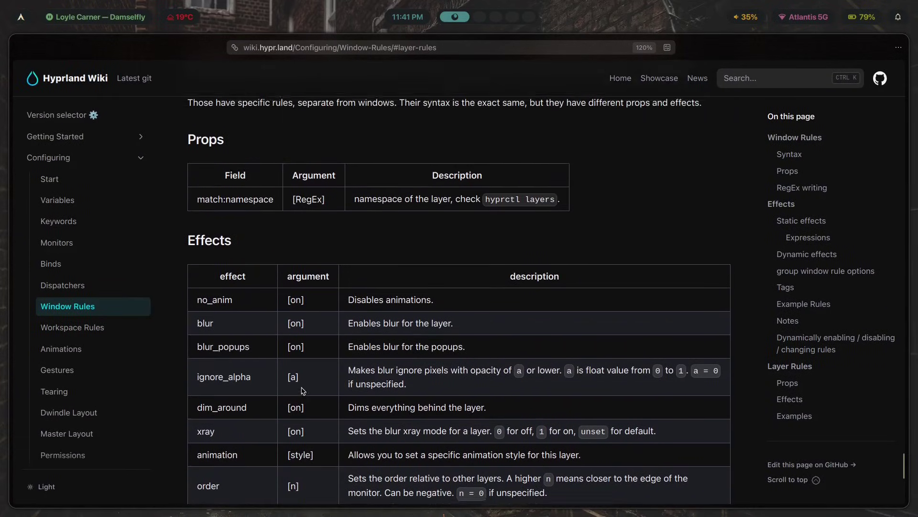
{"action": "scroll", "coordinate": [260, 310], "scroll_direction": "up", "scroll_amount": 2}
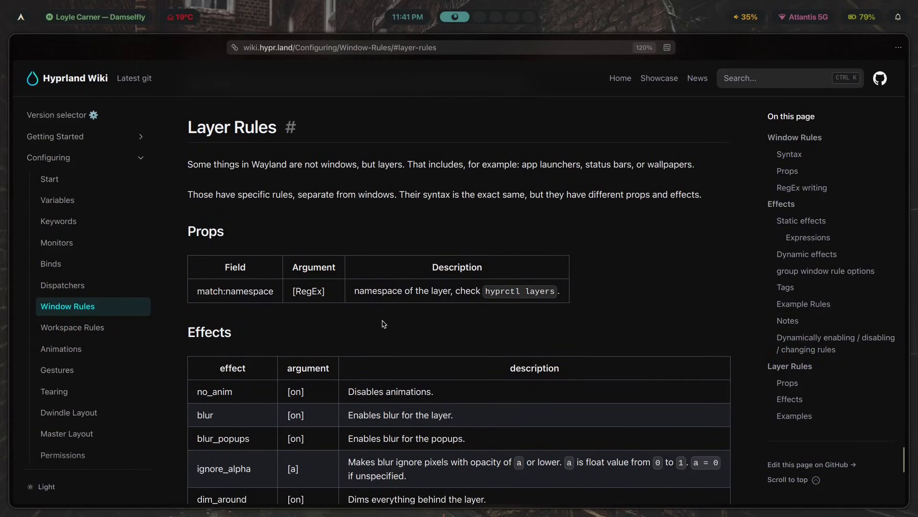
- Return to windowrules.conf and preview the rofi launcher once more, closing it again
{"action": "key", "text": "super+2"}
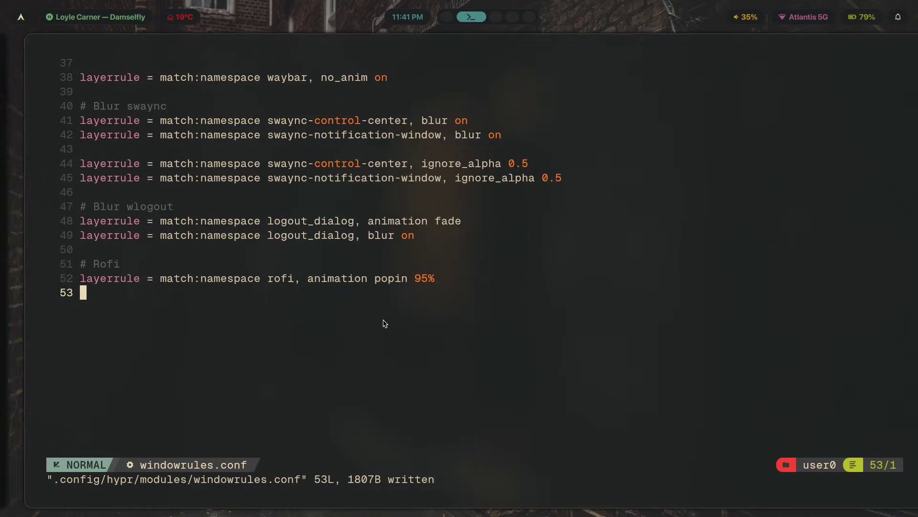
{"action": "key", "text": "super+r"}
{"action": "key", "text": "Escape"}
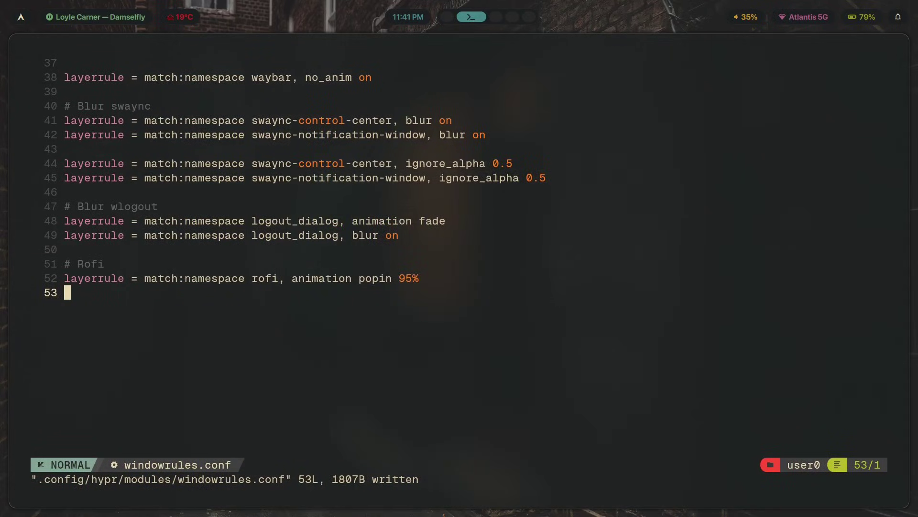
- Switch through workspace 3 to the Gumroad HyprAccelerator page on workspace 5 and look over the Theme Switchers module
{"action": "key", "text": "super+3"}
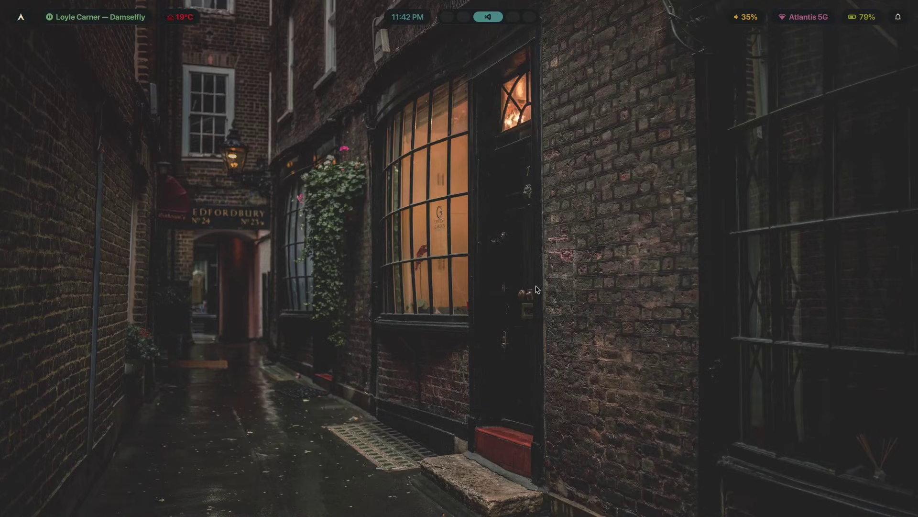
{"action": "key", "text": "super+5"}
{"action": "scroll", "coordinate": [488, 352], "scroll_direction": "down", "scroll_amount": 5}
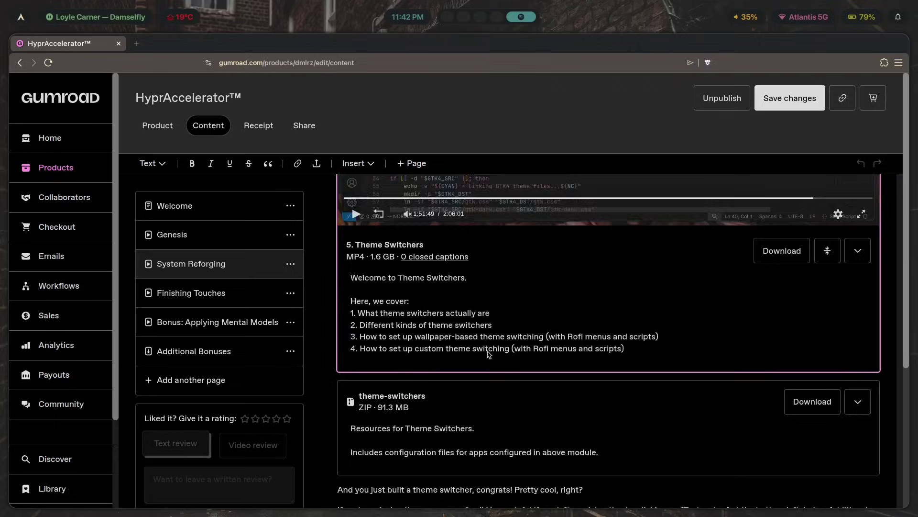
{"action": "scroll", "coordinate": [730, 363], "scroll_direction": "up", "scroll_amount": 2}
{"action": "scroll", "coordinate": [729, 363], "scroll_direction": "up", "scroll_amount": 3}
- Open the rofi theme selector over the Gumroad page, browse its themes and close it
{"action": "key", "text": "super+t"}
{"action": "scroll", "coordinate": [461, 263], "scroll_direction": "down", "scroll_amount": 7}
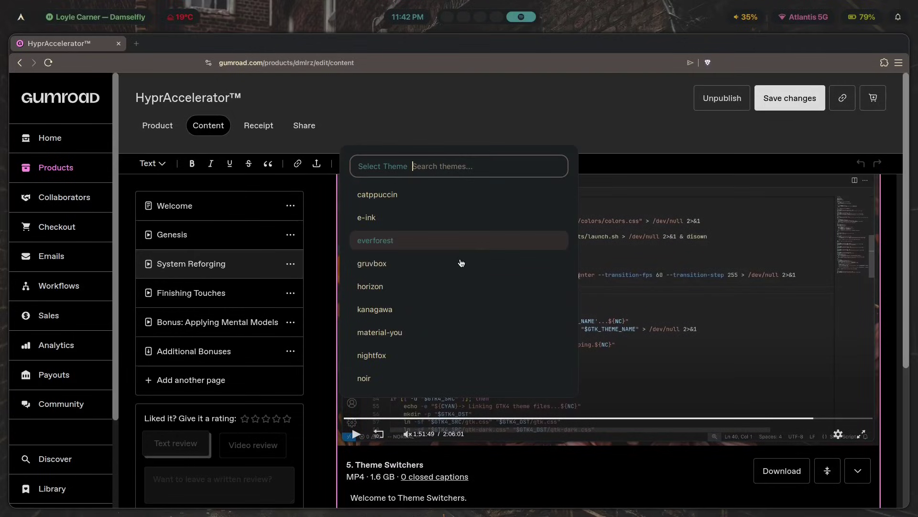
{"action": "key", "text": "Down"}
{"action": "key", "text": "Down"}
{"action": "key", "text": "Return"}
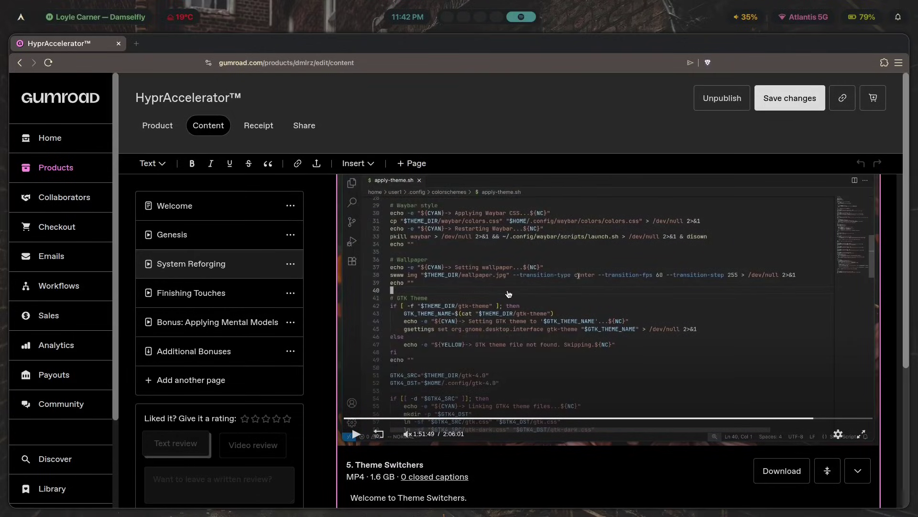
- Preview the rofi layout selector over the Gumroad page, dismiss it and switch to workspace 3
{"action": "key", "text": "super+w"}
{"action": "scroll", "coordinate": [427, 300], "scroll_direction": "down", "scroll_amount": 4}
{"action": "key", "text": "Escape"}
{"action": "key", "text": "super+3"}
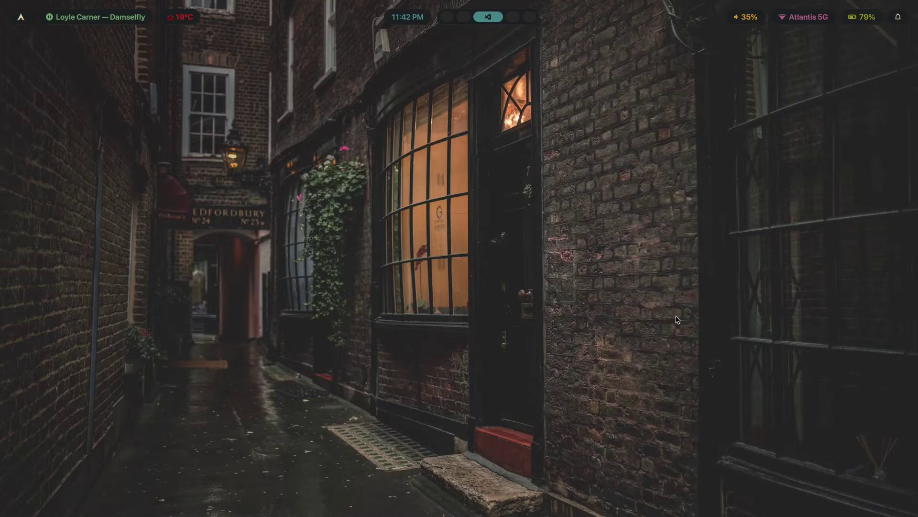